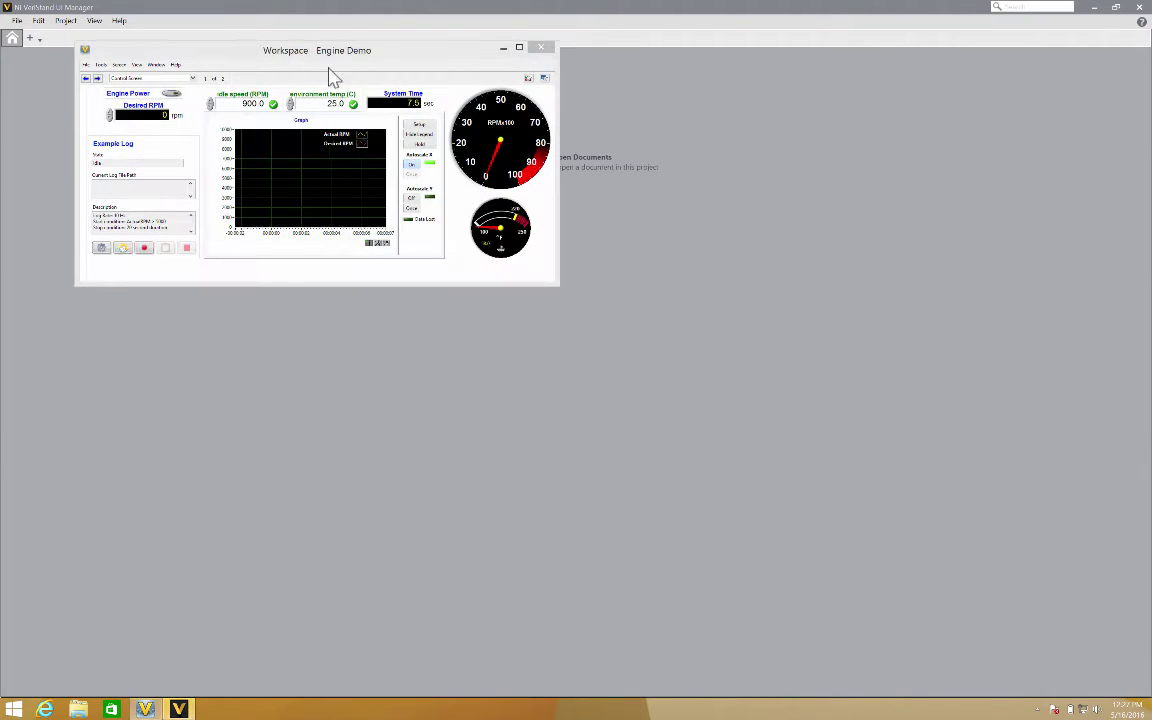
Show the Welcome page with the Launch a Project and Learn and Explore tiles.
left_click(503, 49)
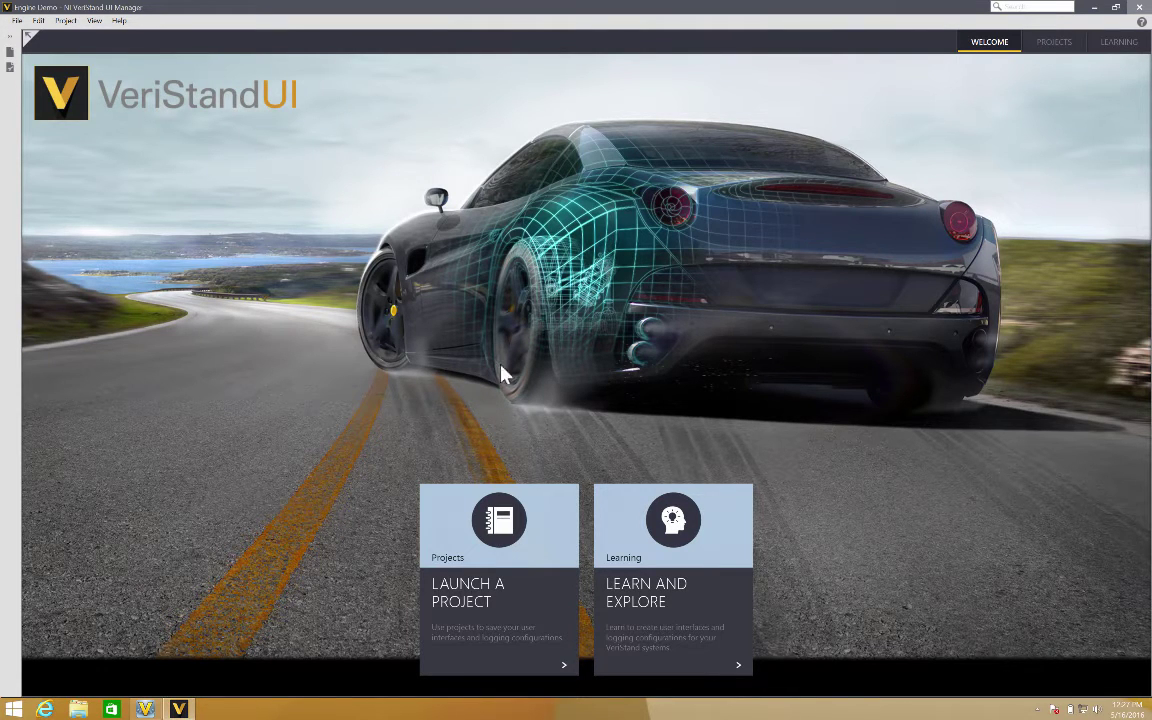
Open the Engine Demo project from the Recent projects list.
left_click(477, 558)
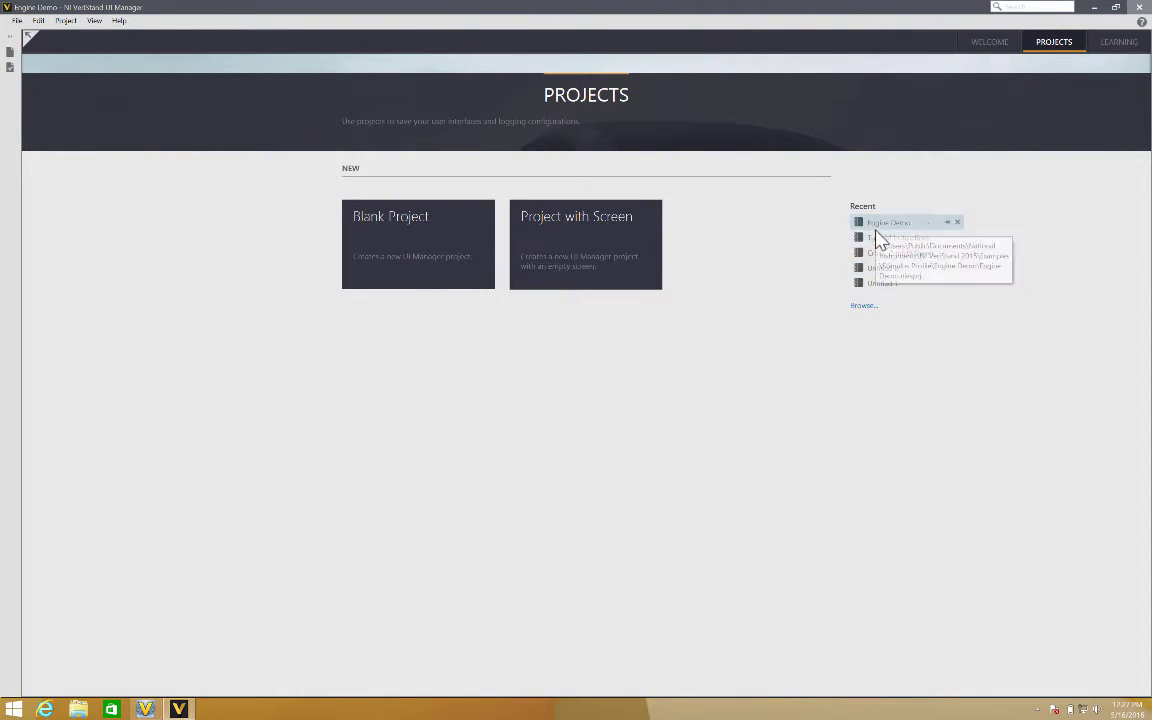
left_click(1112, 45)
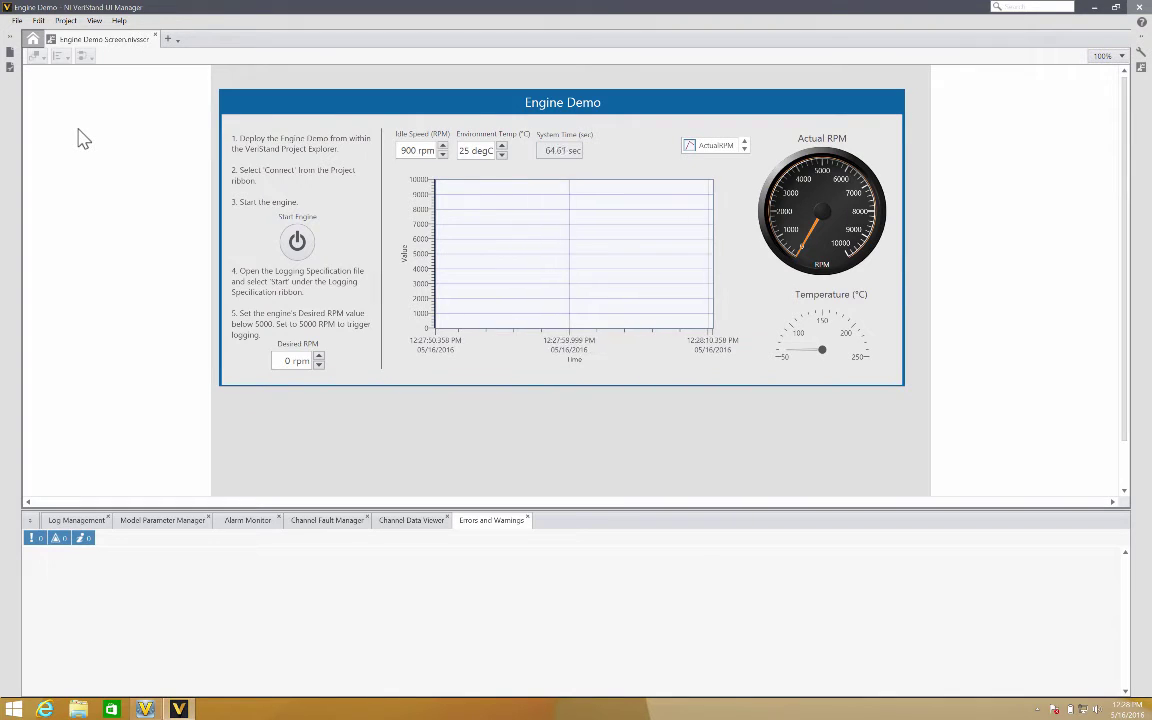
Put the Engine Demo screen in Edit mode and expand the Controller, User Channels and Calculated Channels groups.
left_click(66, 20)
left_click(77, 38)
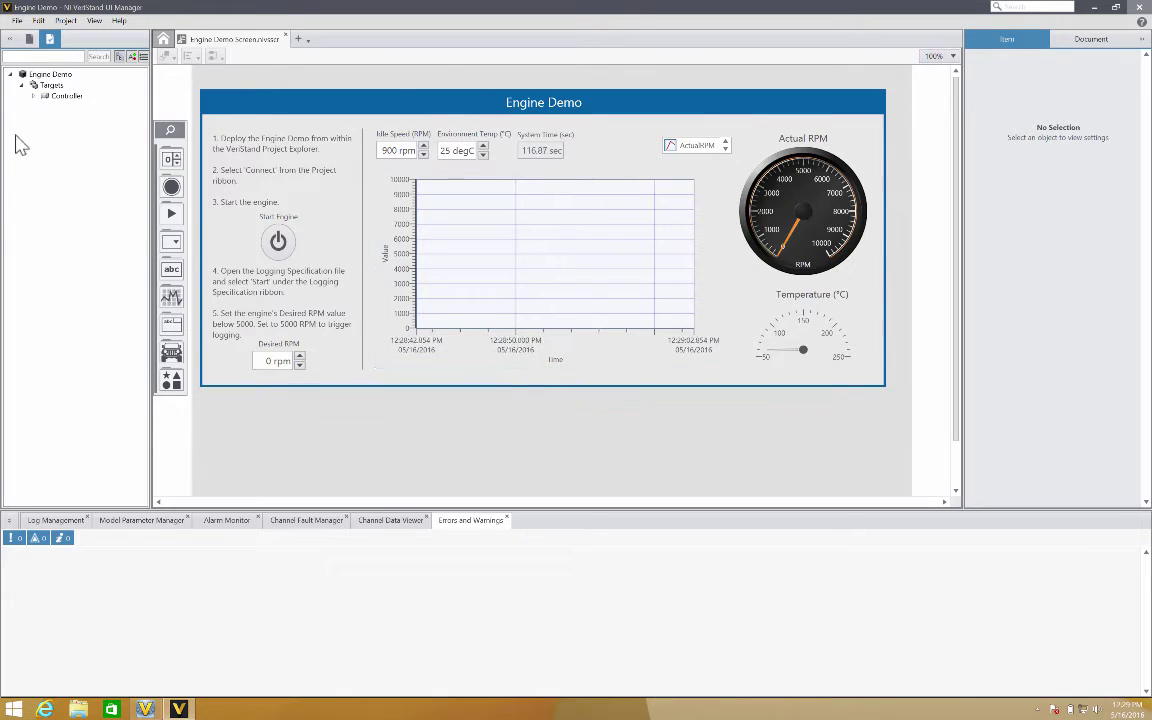
left_click(33, 95)
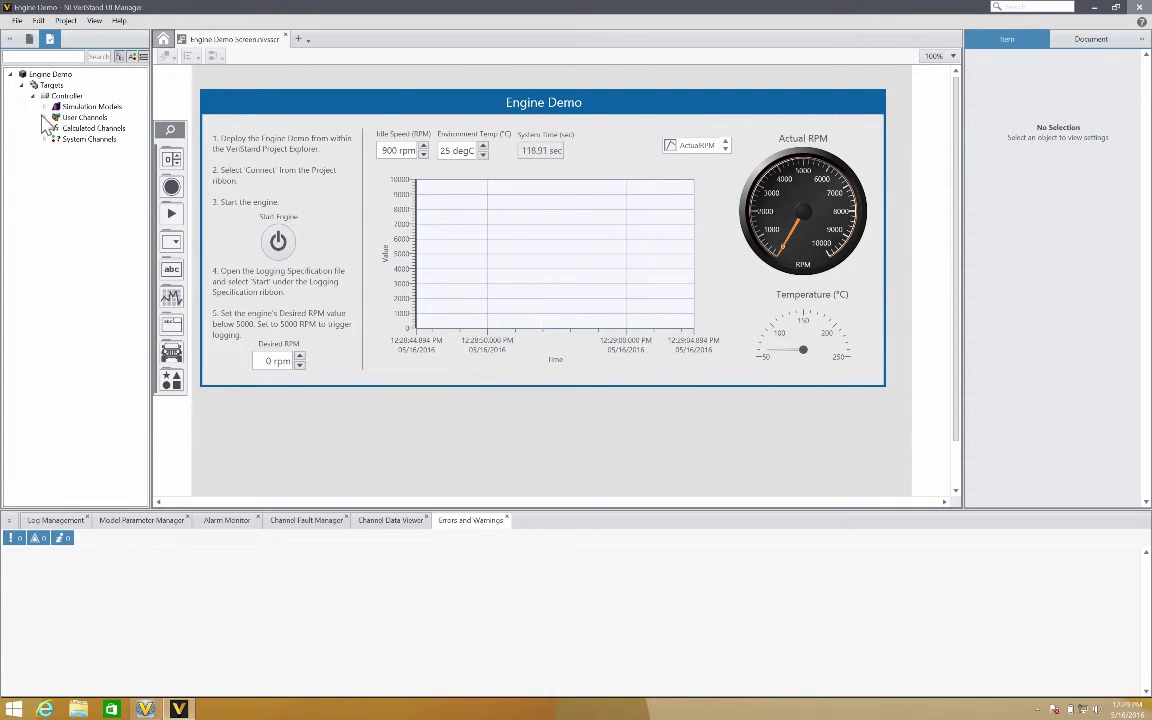
left_click(44, 117)
left_click(44, 149)
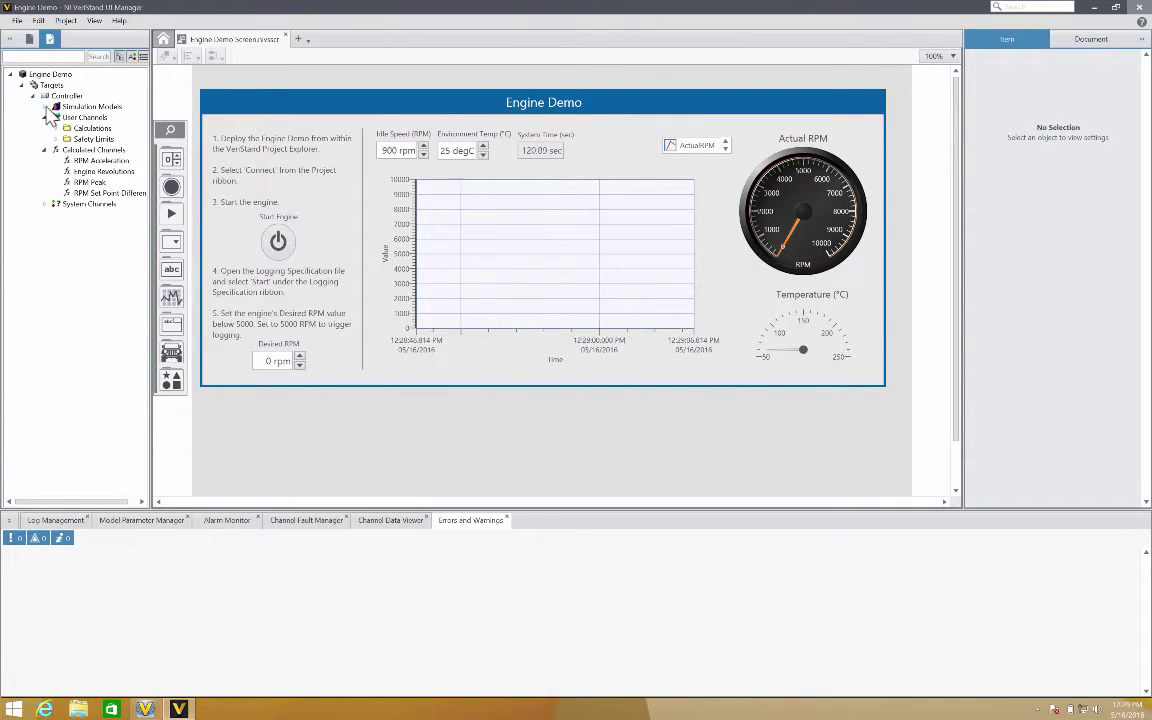
Expand Simulation Models > Models > Engine Demo Inports and Outports, then select RPM.
left_click(44, 106)
left_click(55, 117)
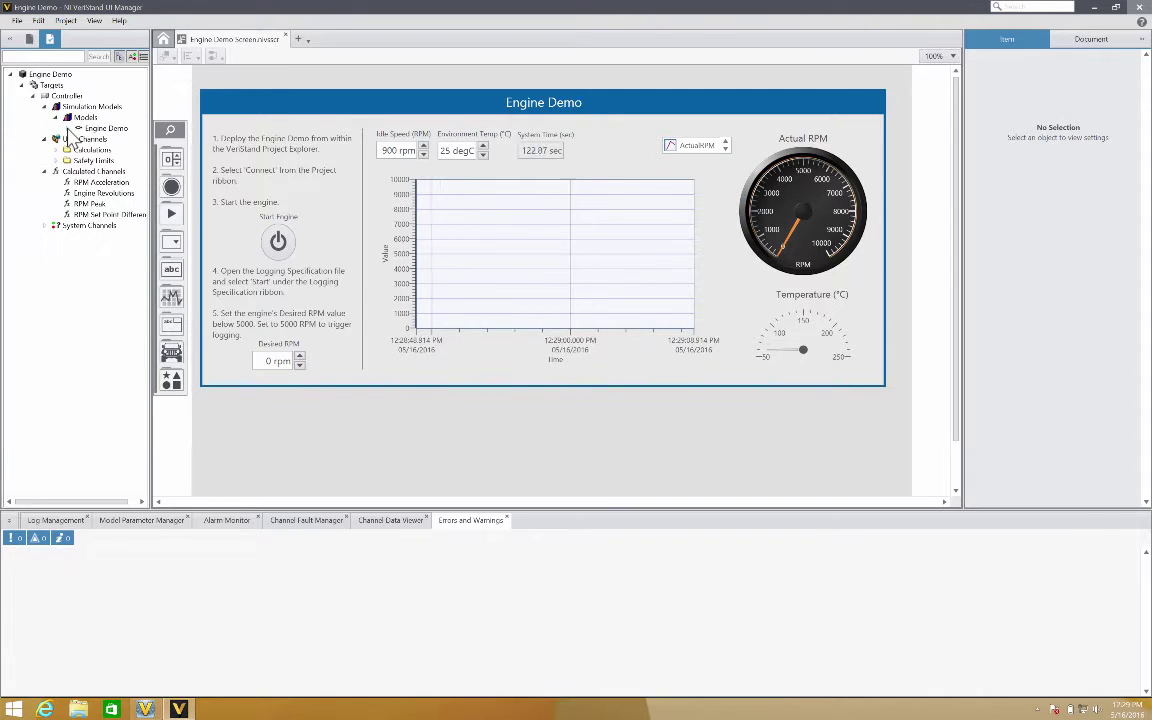
left_click(78, 128)
left_click(78, 149)
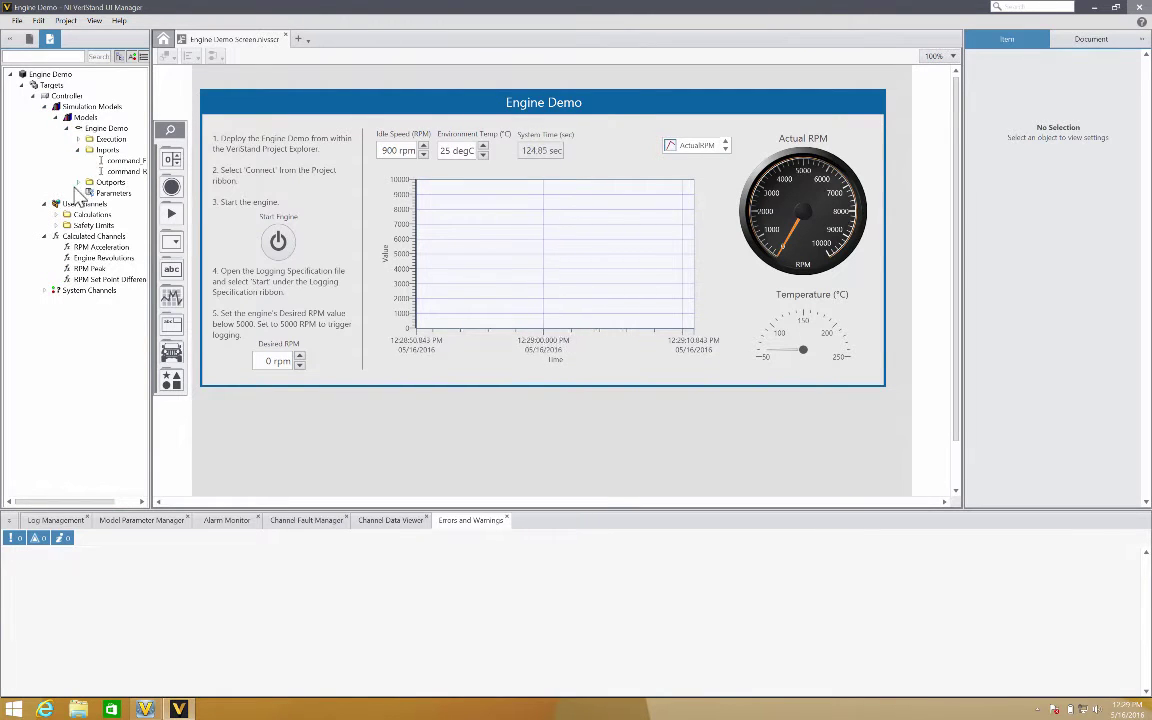
left_click(78, 182)
left_click(110, 203)
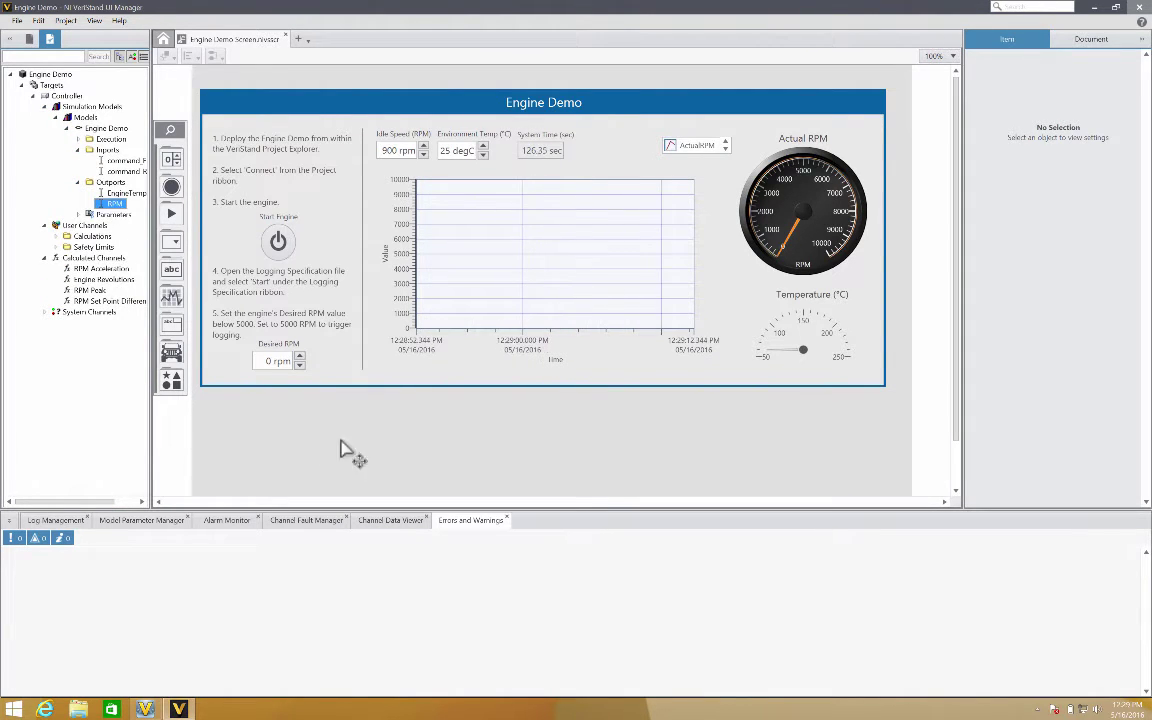
Place an RPM readout and a Numeric Control bound to command RPM below the dashboard panel.
left_click_drag(340, 447, 342, 445)
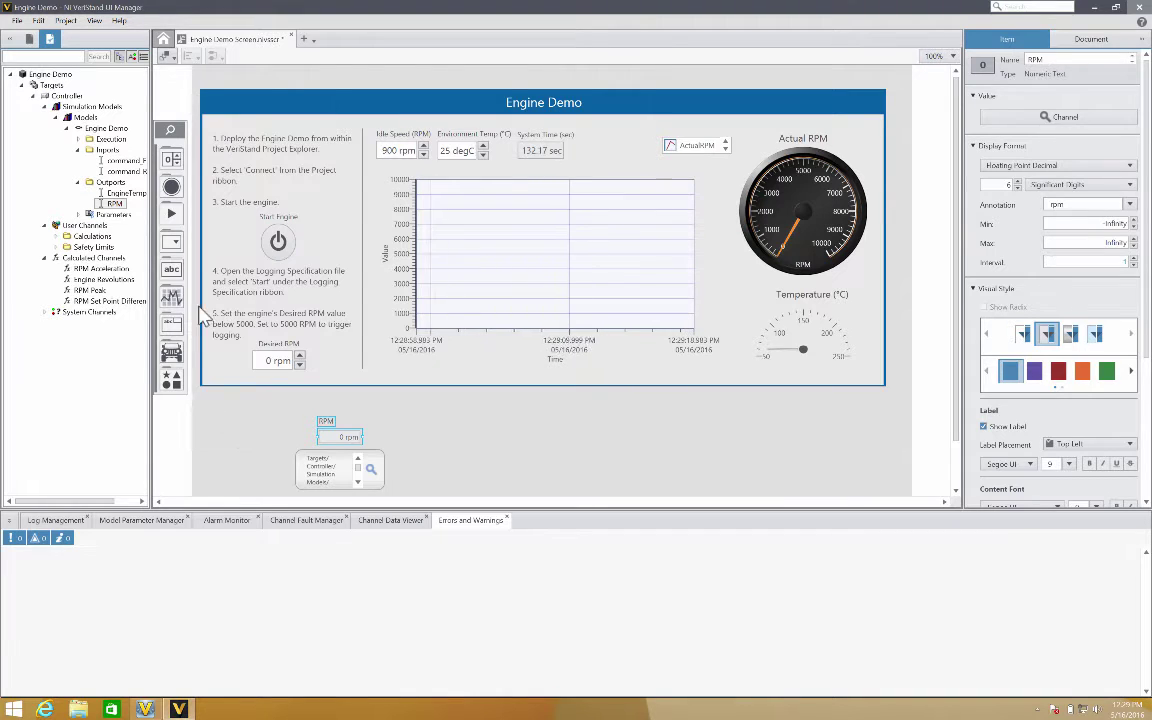
left_click(168, 162)
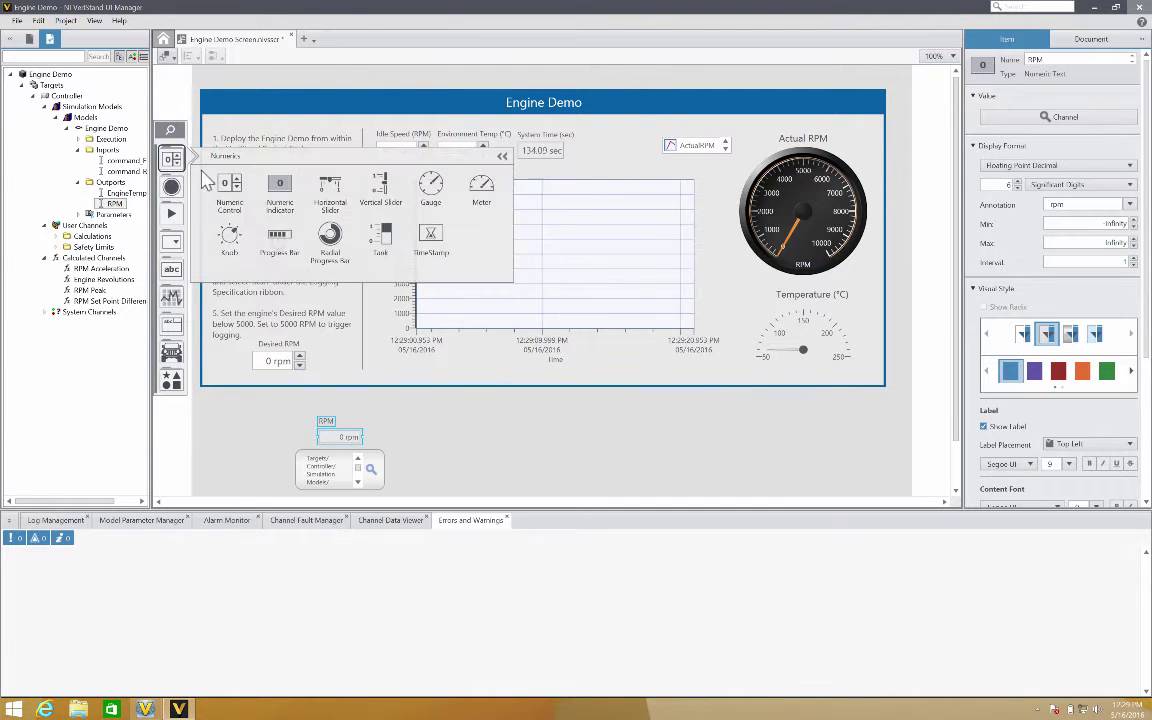
left_click_drag(229, 185, 485, 450)
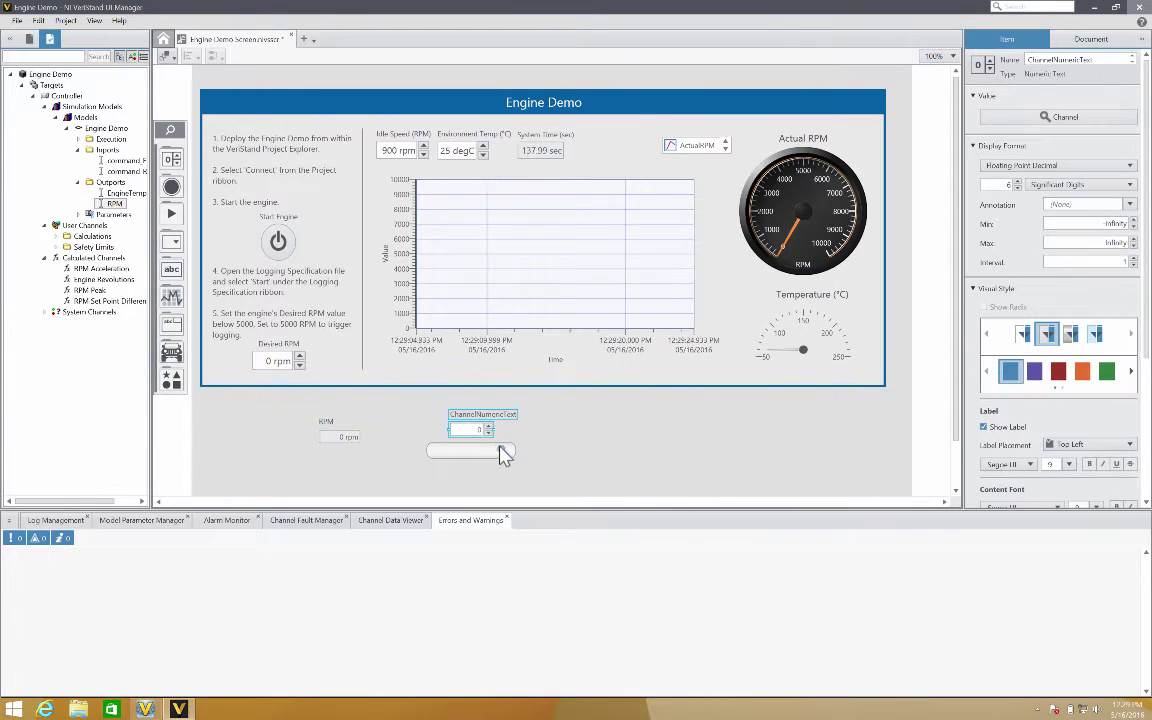
left_click(503, 452)
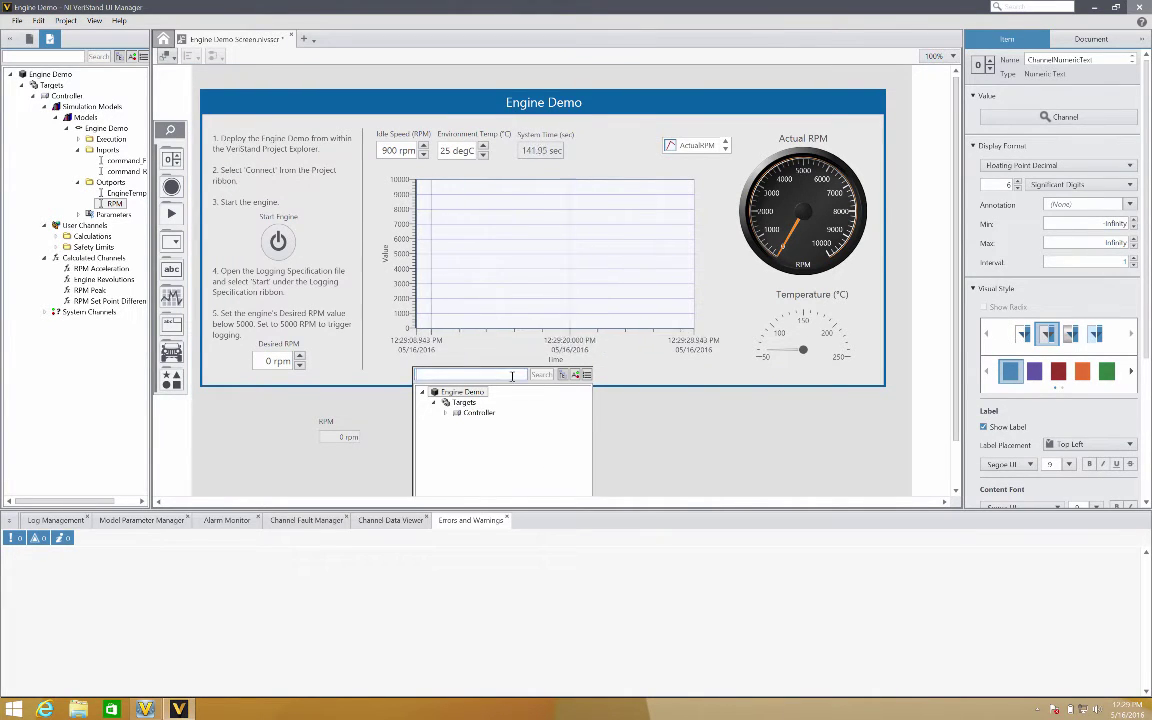
key("Return")
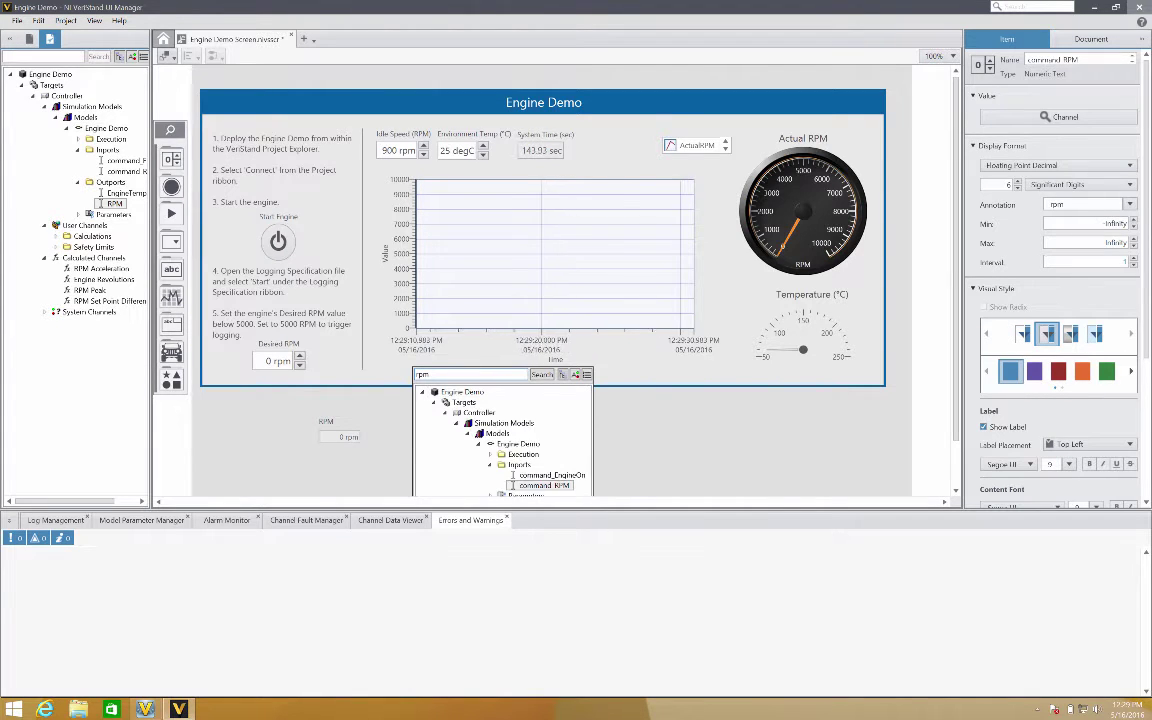
left_click(537, 485)
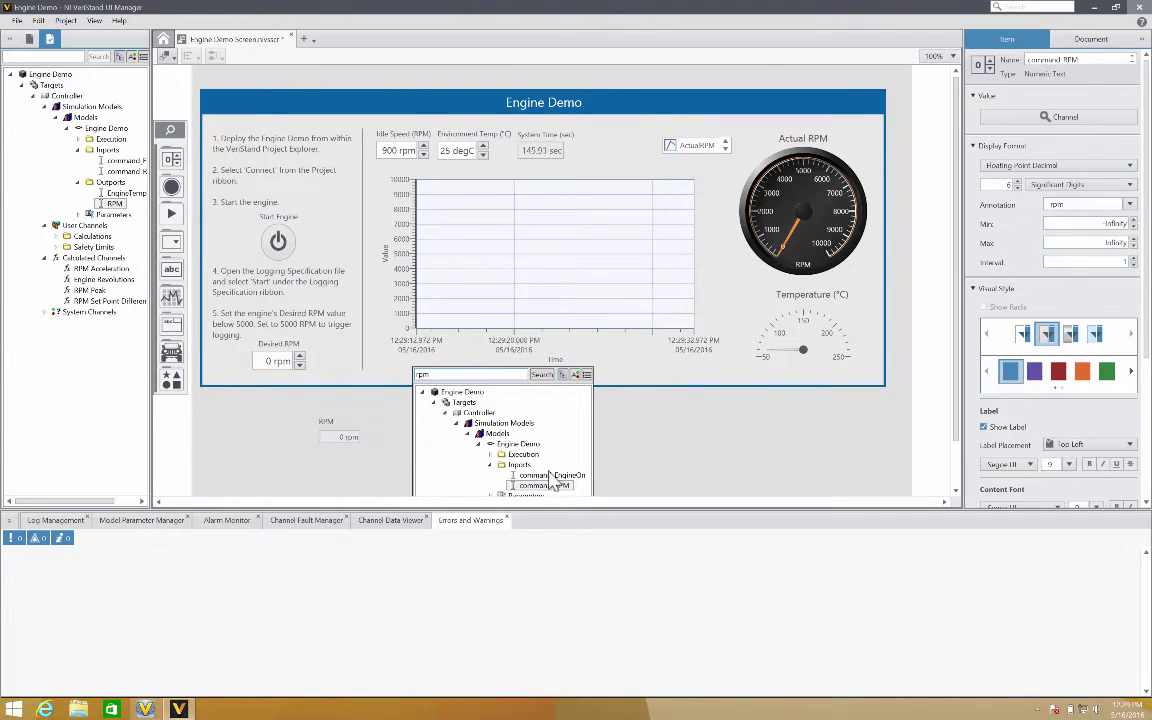
double_click(535, 485)
left_click(600, 474)
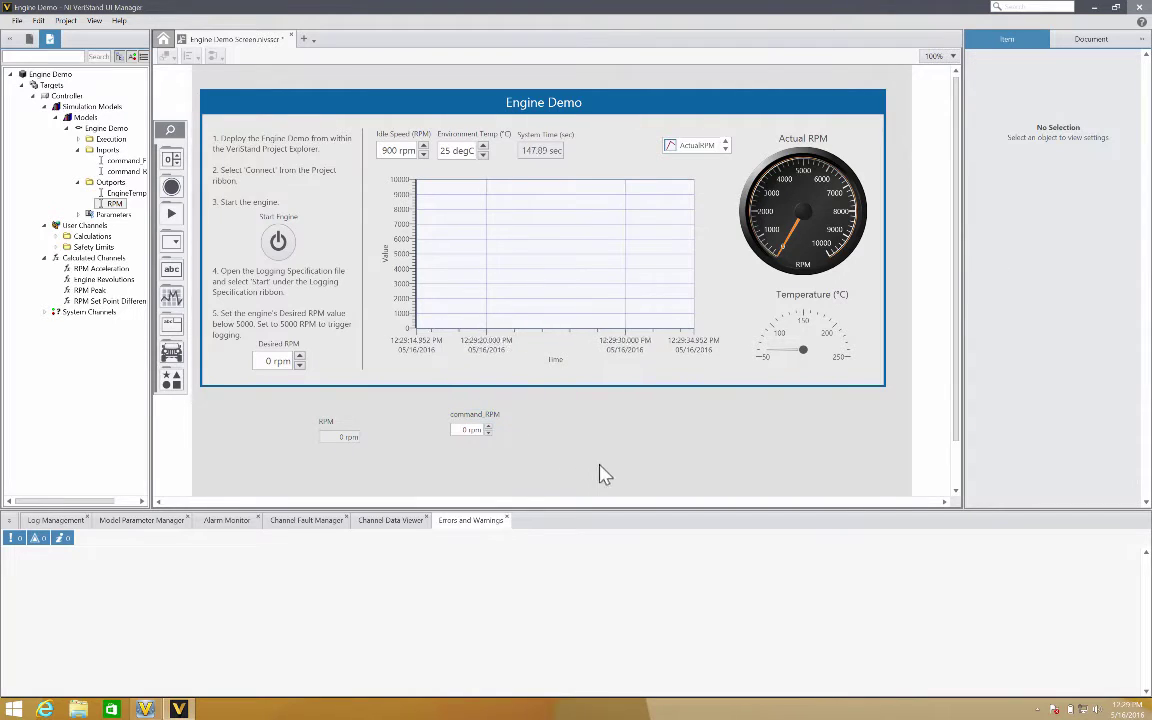
left_click_drag(599, 432, 432, 455)
Shift the command_RPM numeric control left beside the RPM indicator.
left_click(452, 430)
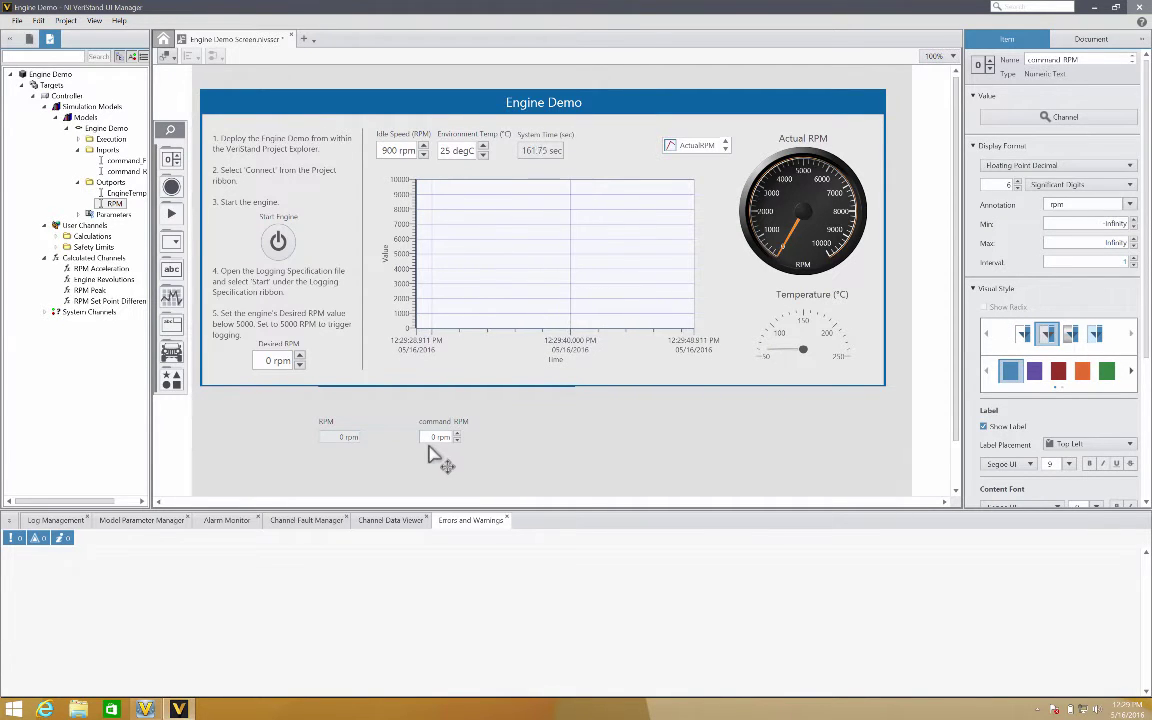
mouse_move(776, 270)
left_mouse_down()
mouse_move(750, 270)
mouse_move(751, 257)
mouse_move(786, 258)
left_mouse_up()
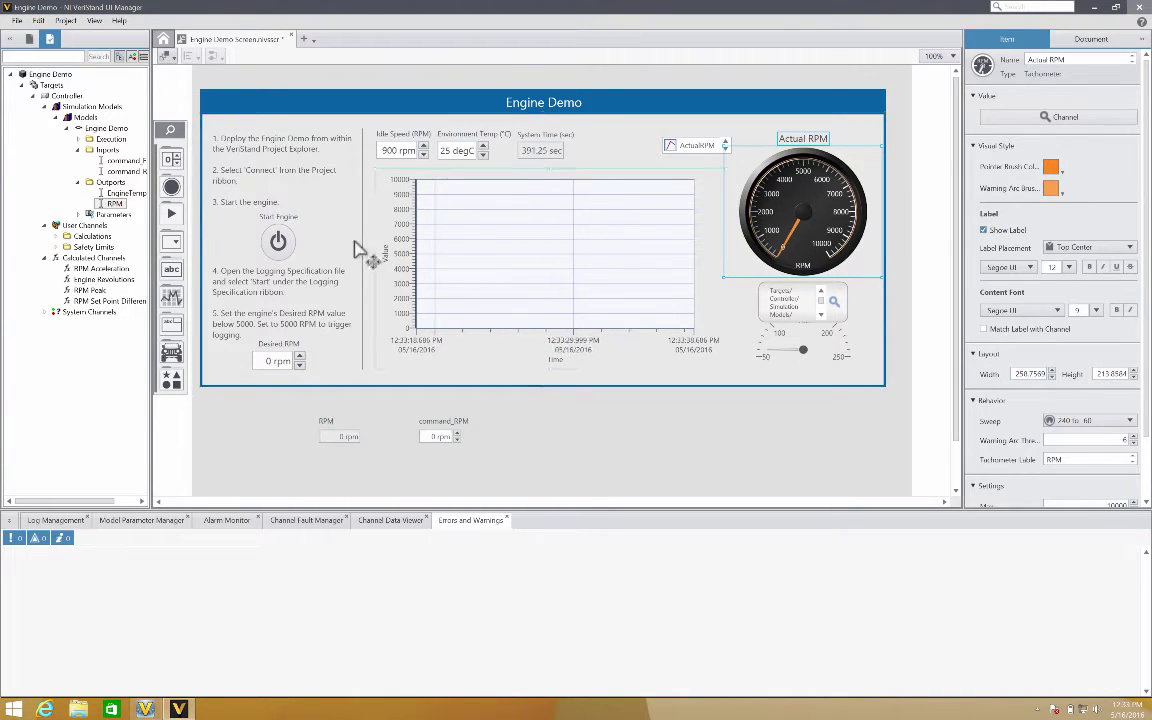
Enter 5000 as Desired RPM and turn on Start Engine.
left_click(269, 360)
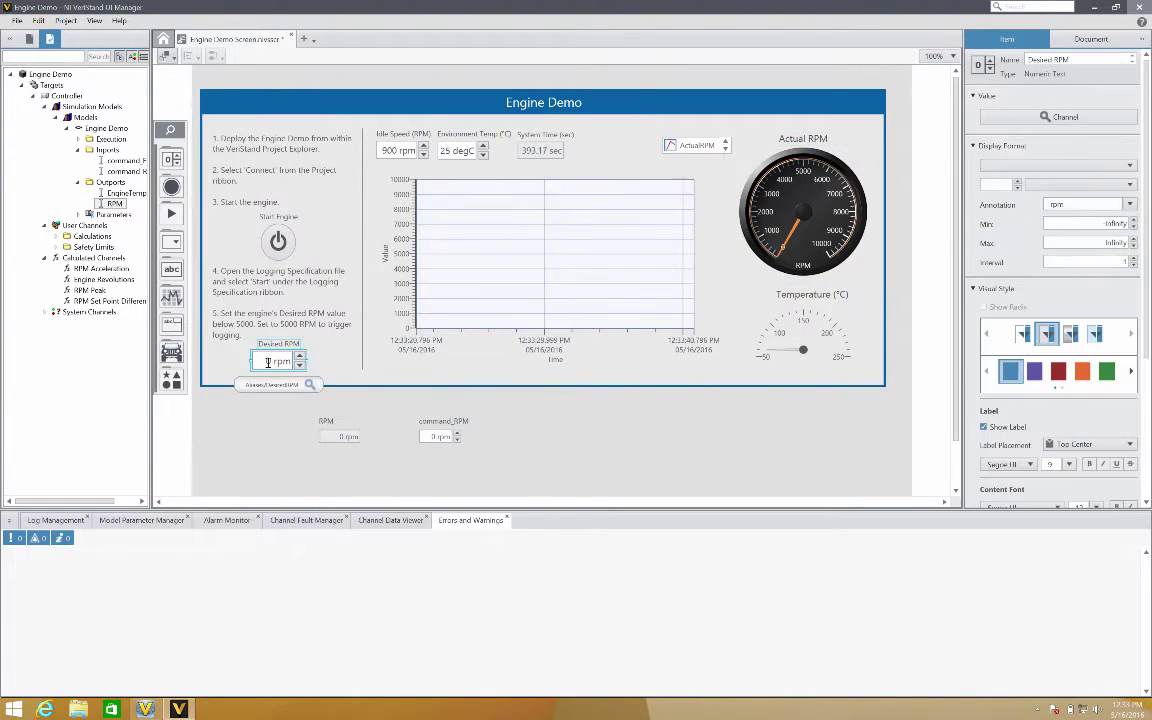
type("5000")
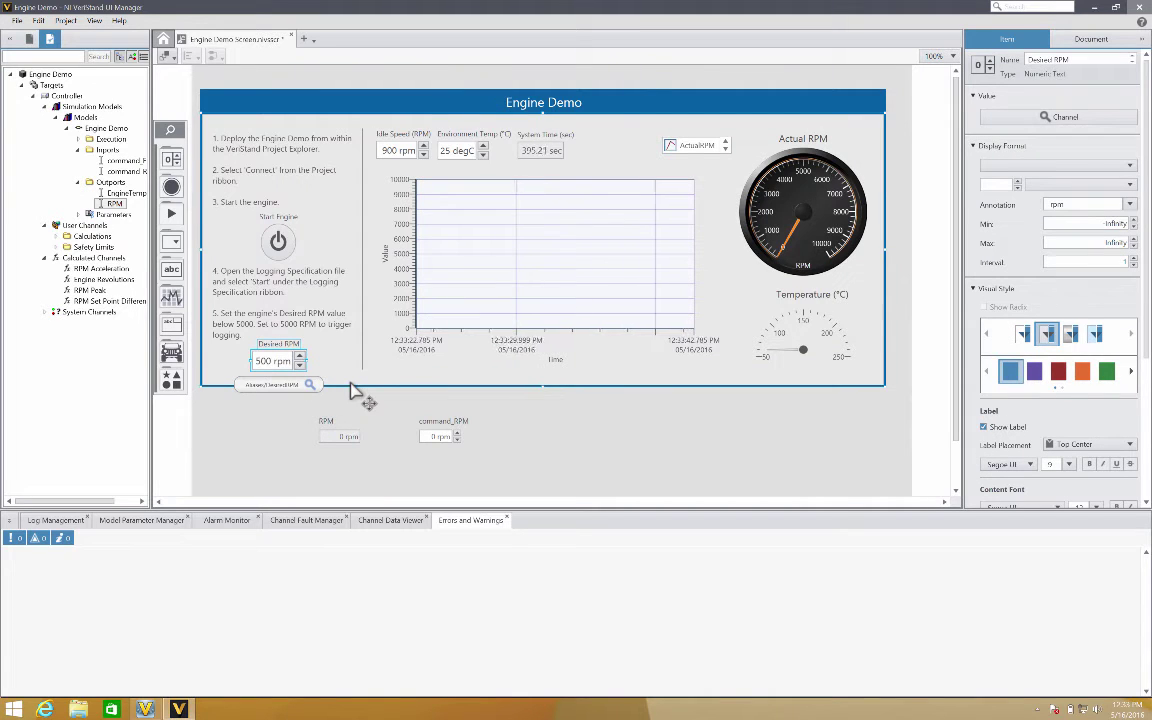
left_click(250, 253)
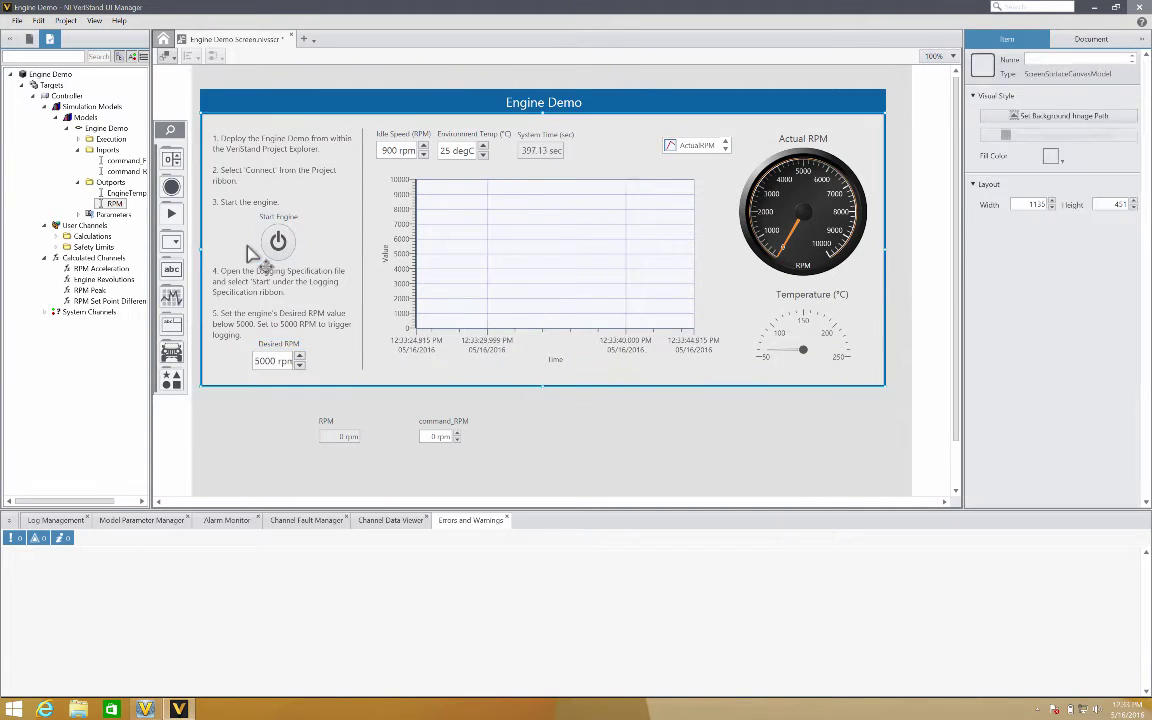
left_click(277, 241)
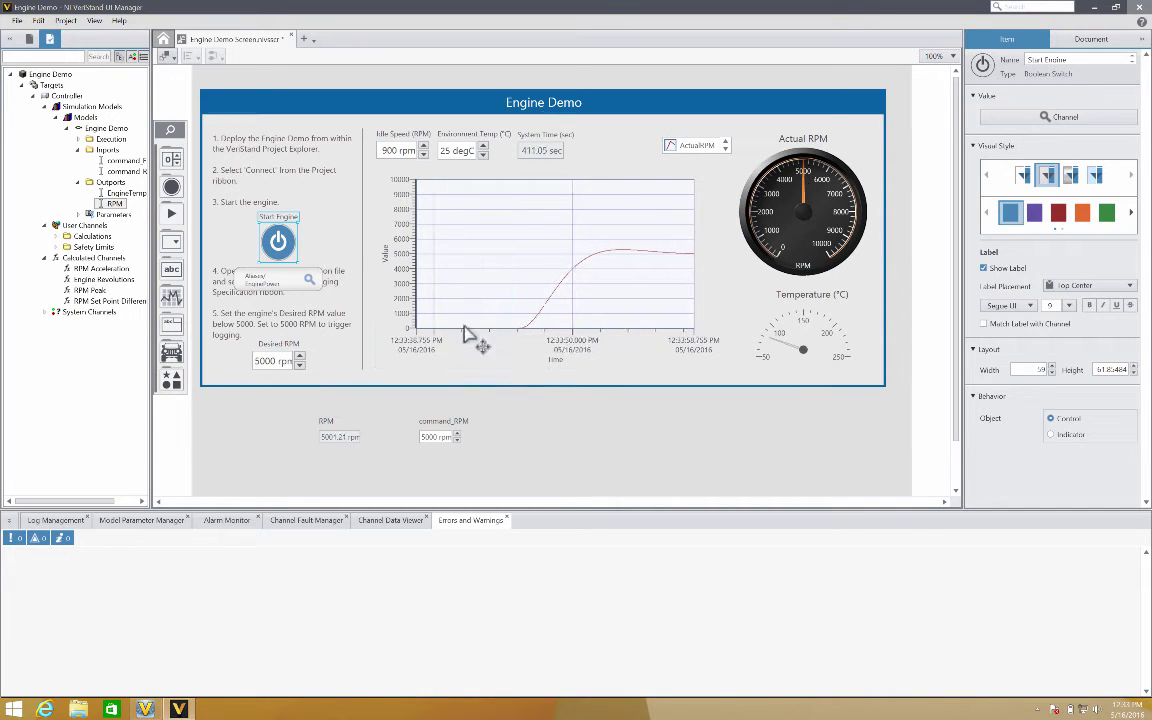
Set the chart's DesiredRPM plot line to 2px, keeping gap format None.
left_click(494, 283)
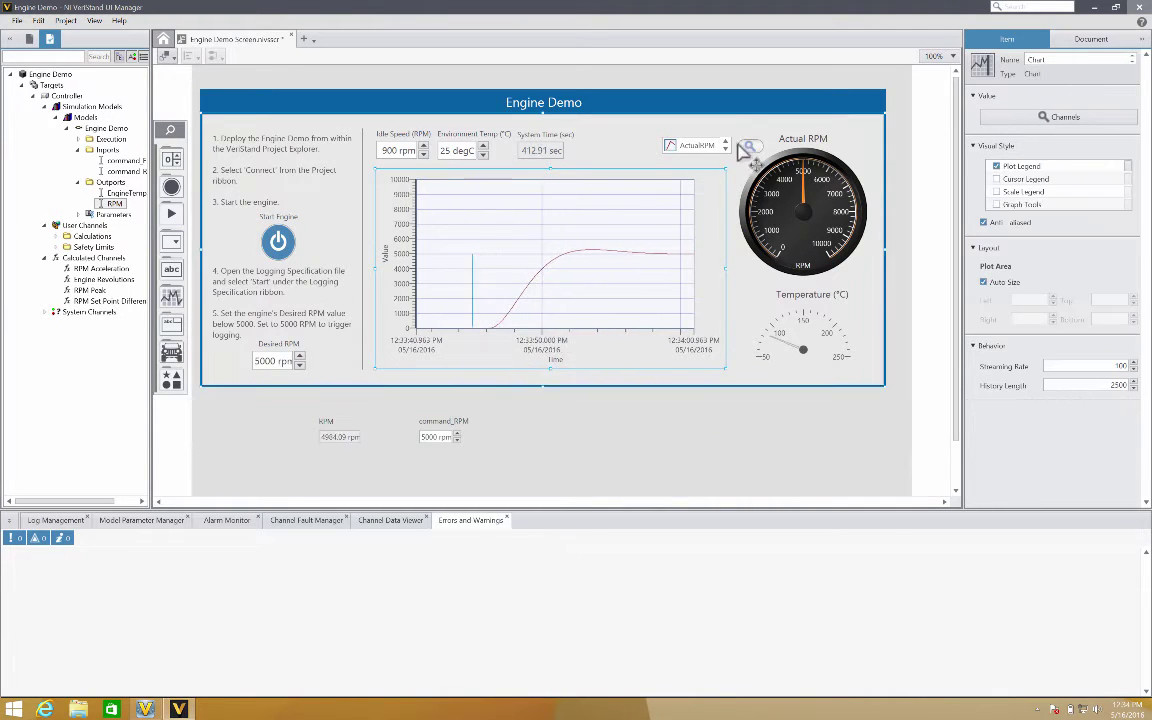
left_click(695, 146)
left_click(725, 149)
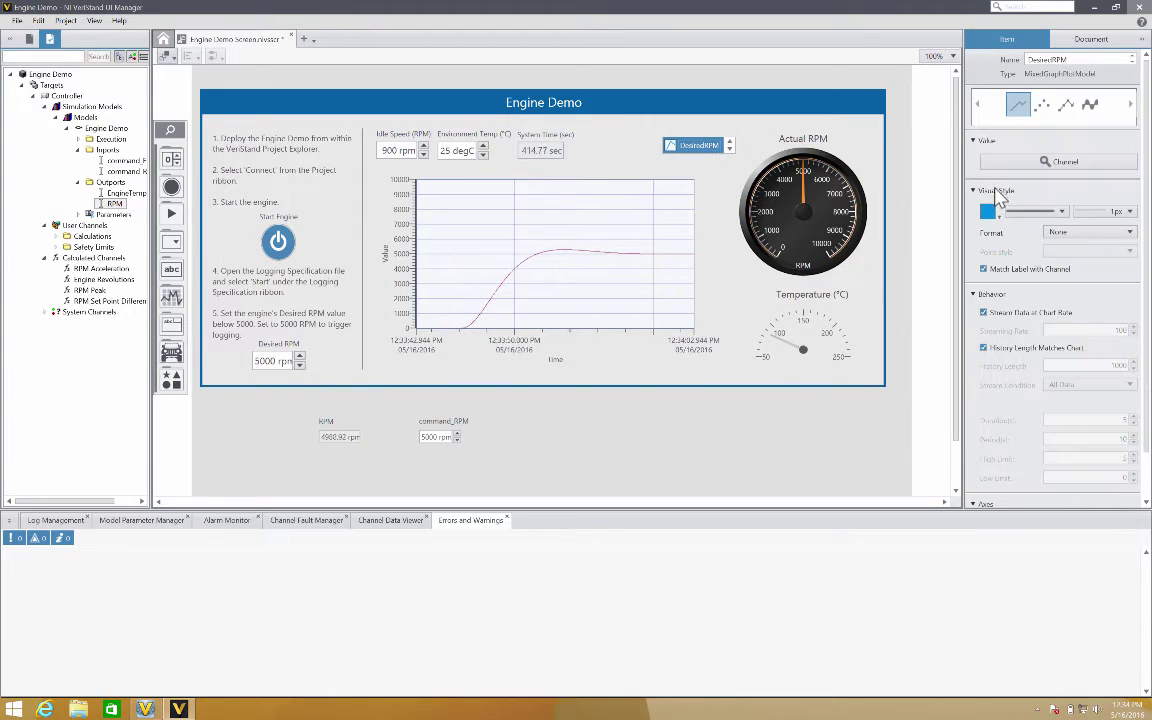
left_click(1110, 212)
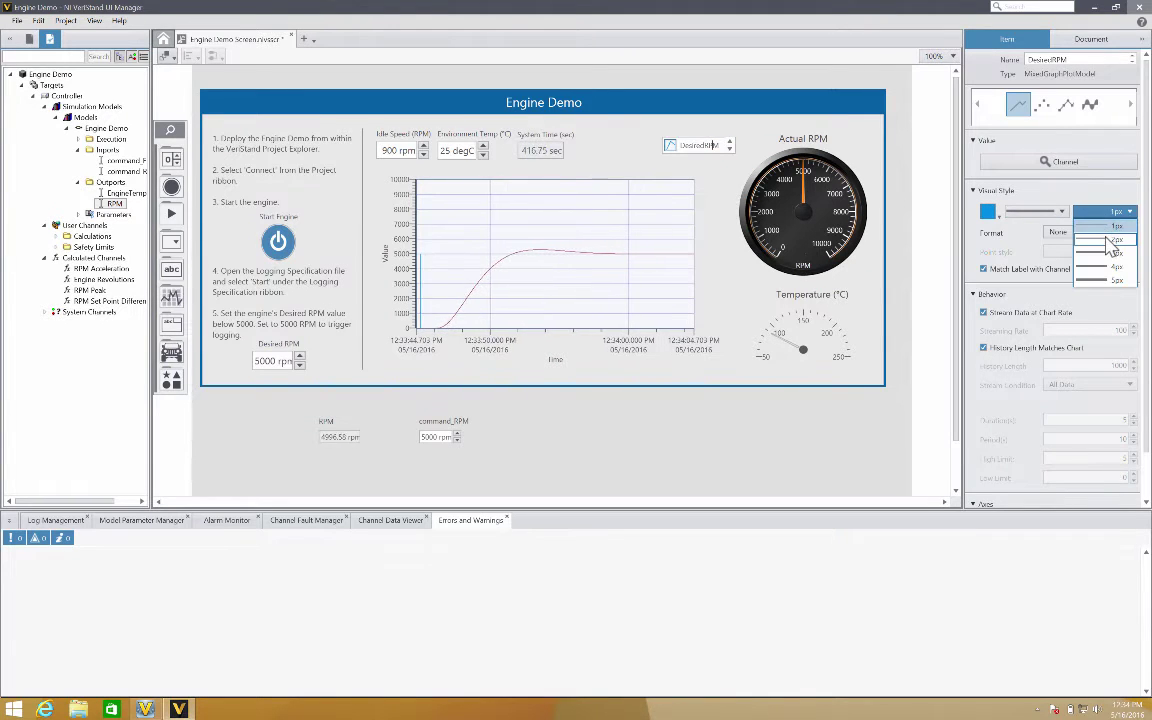
left_click(1112, 242)
left_click(1095, 232)
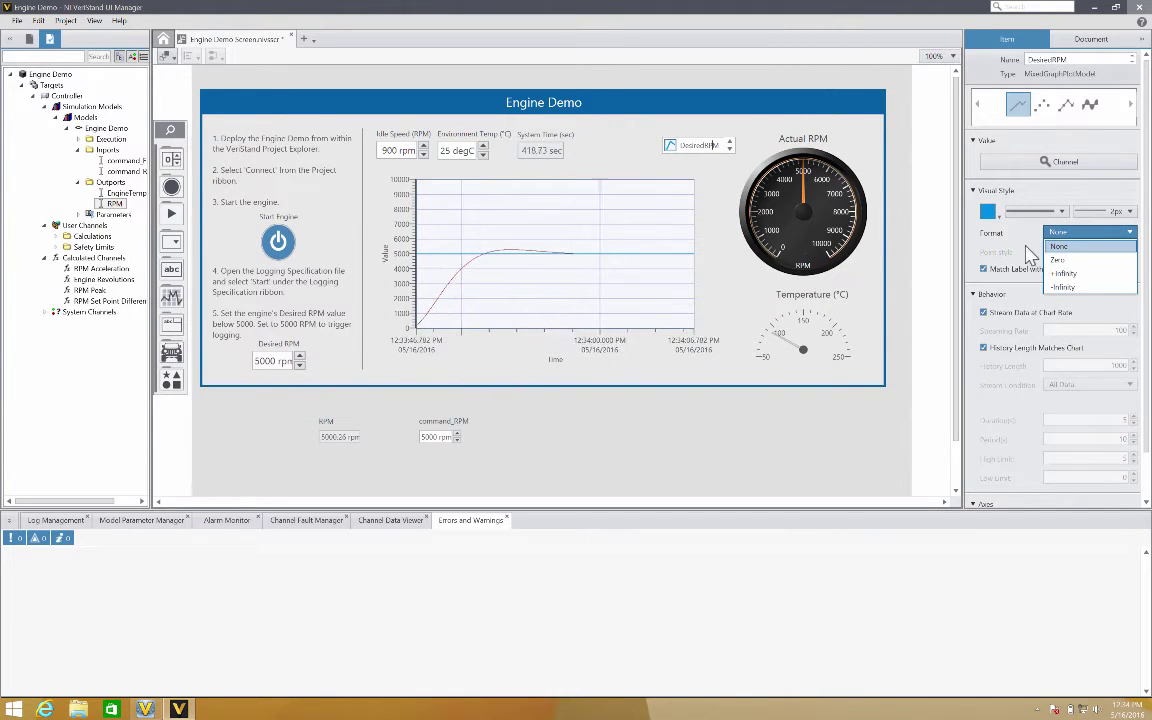
left_click(1030, 253)
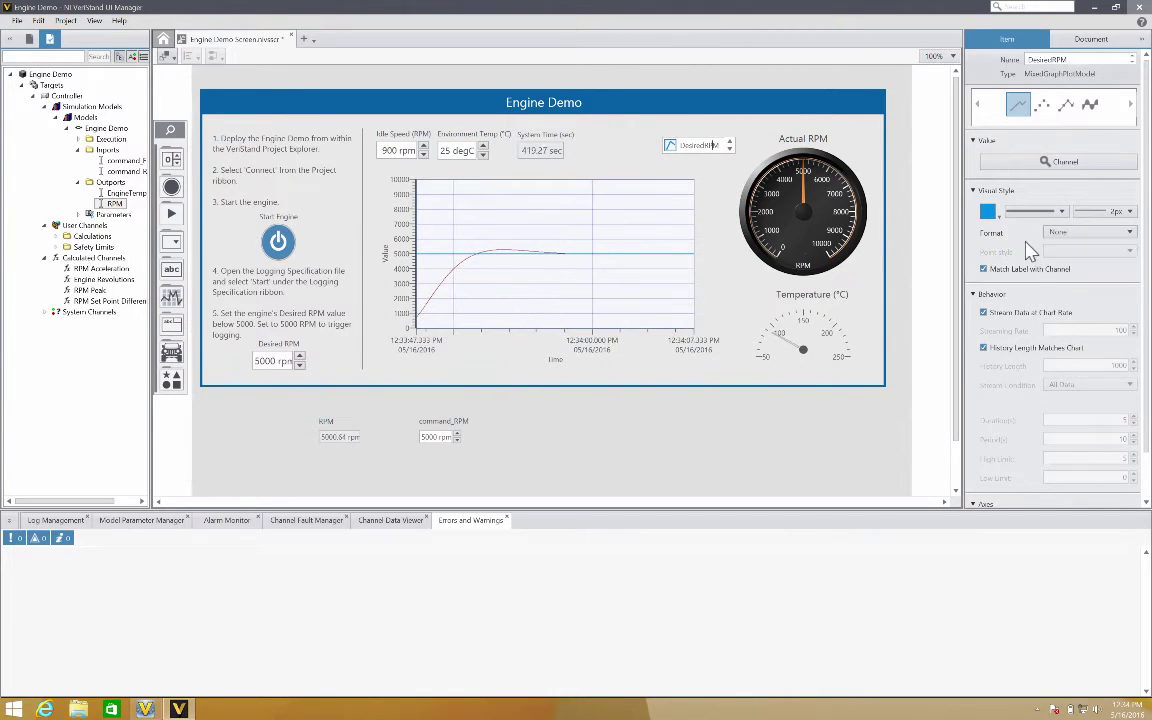
Set the ActualRPM plot line width to 2px as well.
left_click(729, 149)
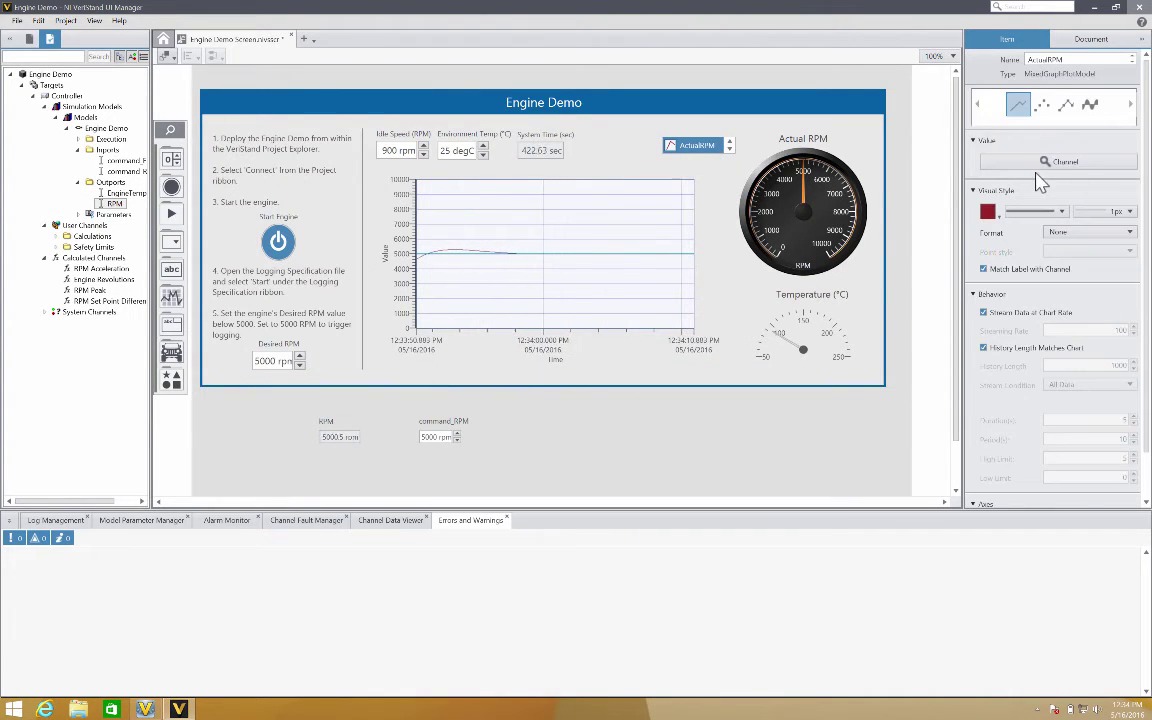
left_click(1105, 212)
left_click(1100, 242)
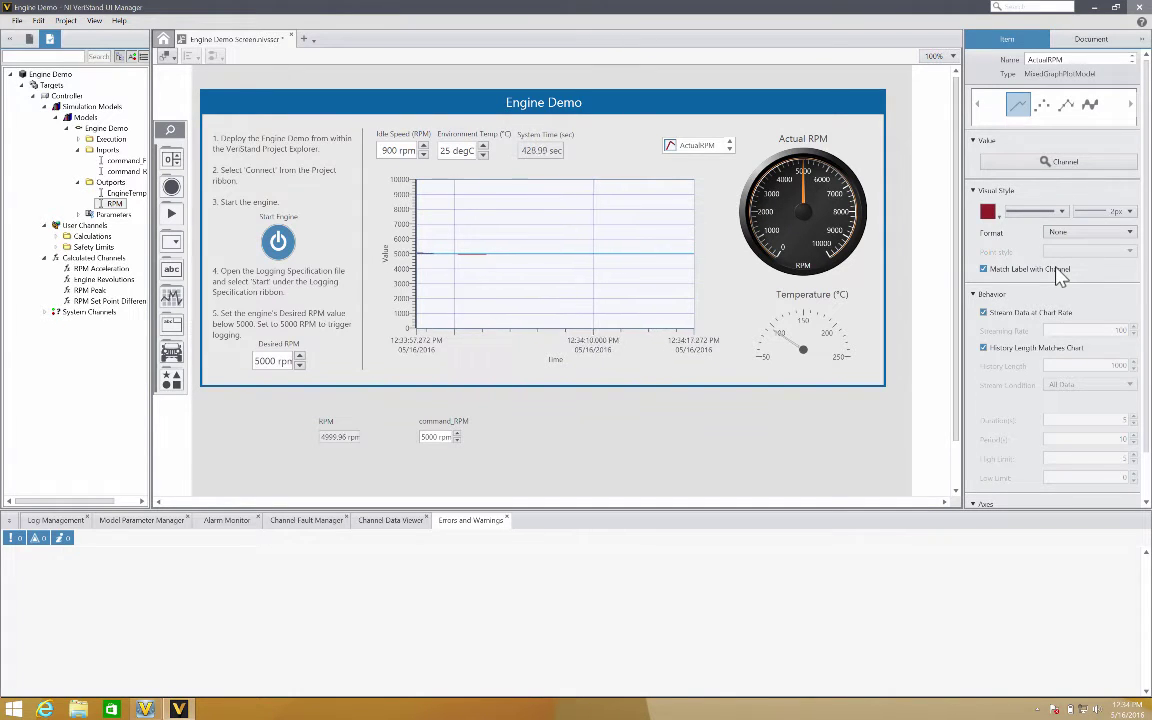
left_click(745, 233)
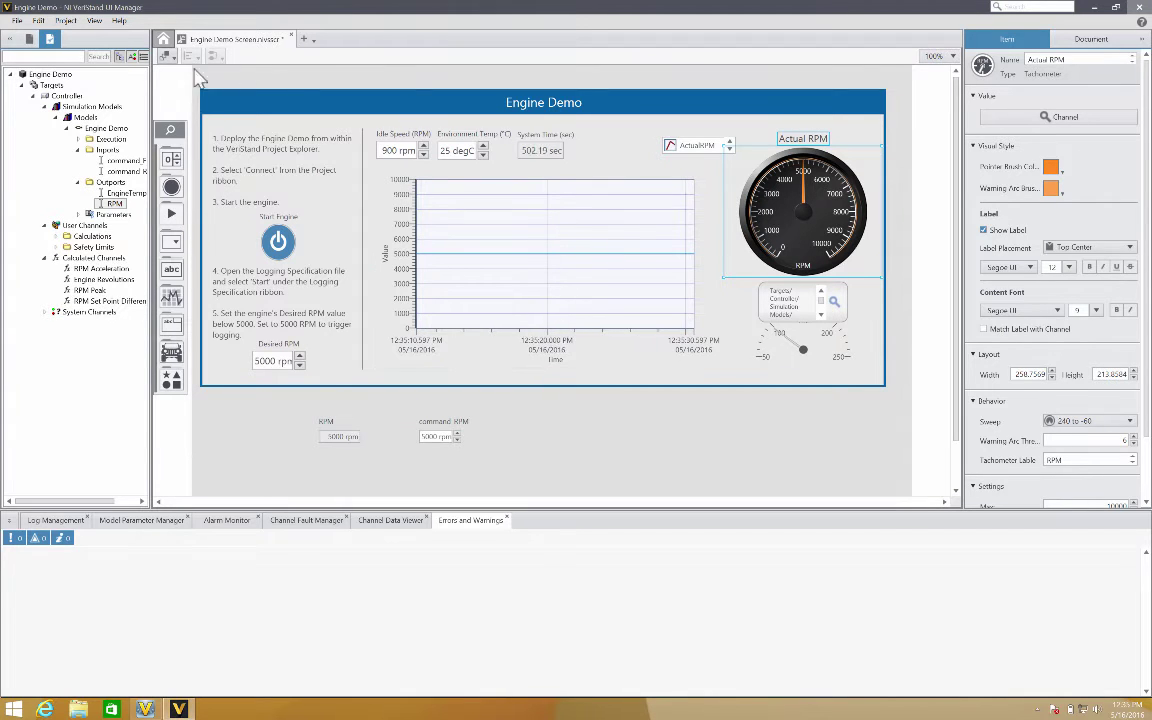
Apply the Metallic style and a purple colour to the Start Engine switch.
left_click(65, 20)
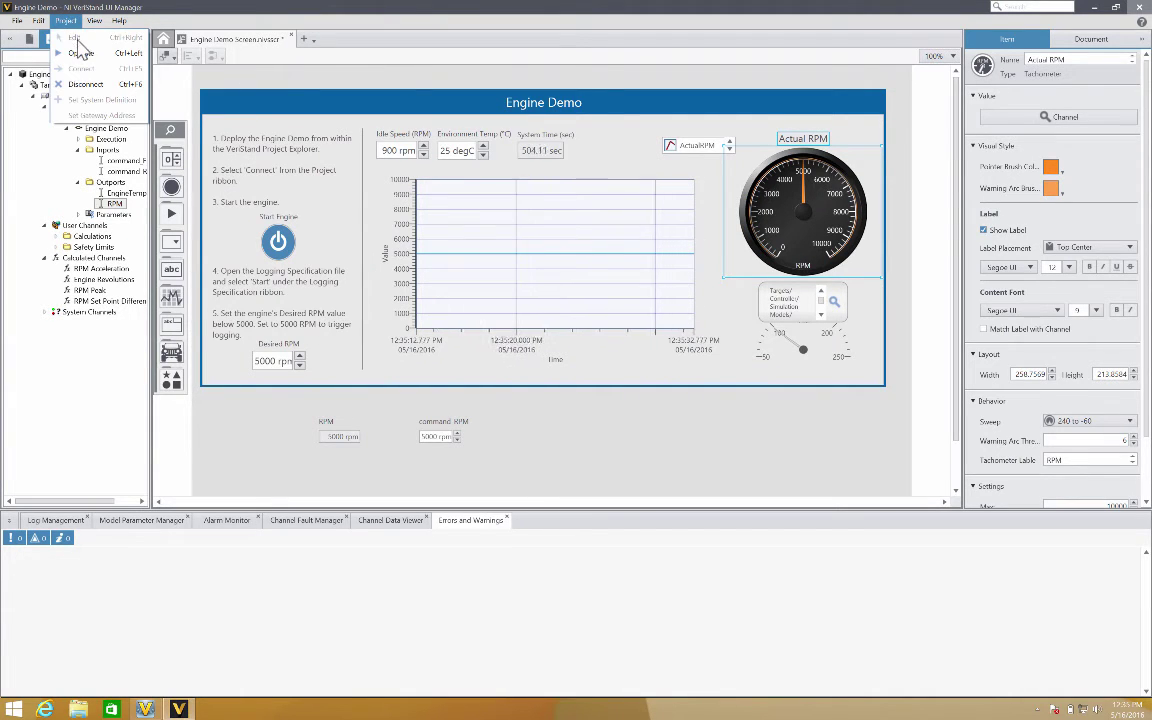
left_click(80, 52)
left_click(300, 168)
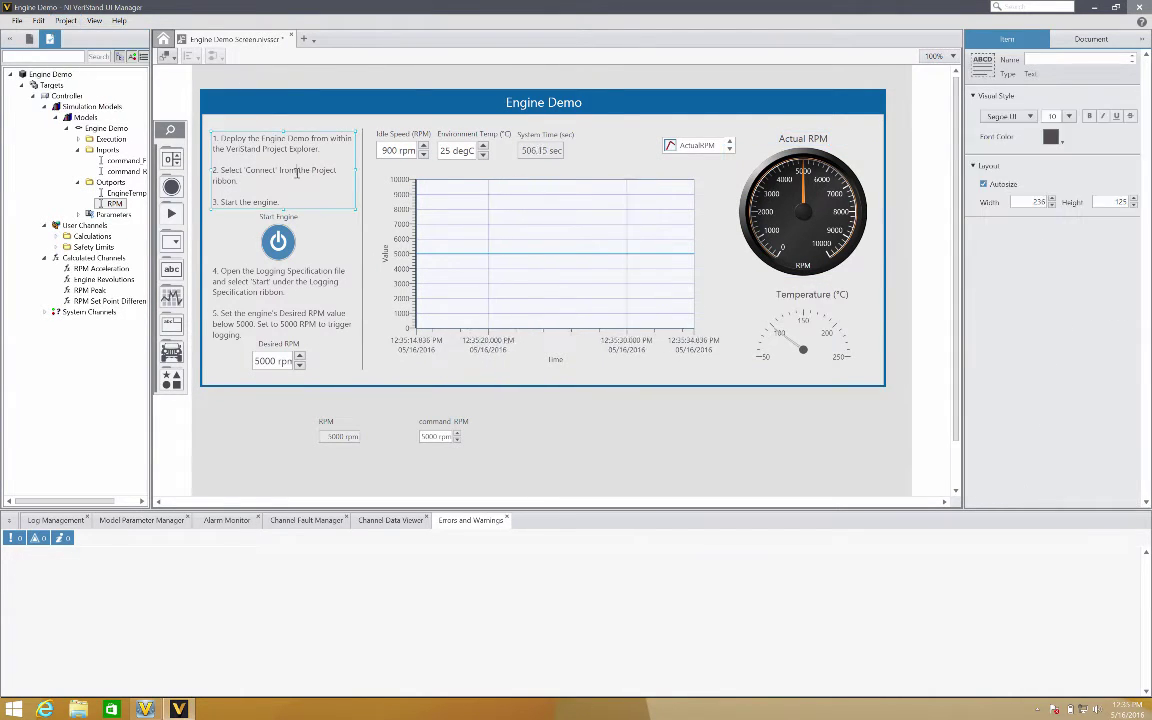
left_click(280, 241)
left_click(280, 241)
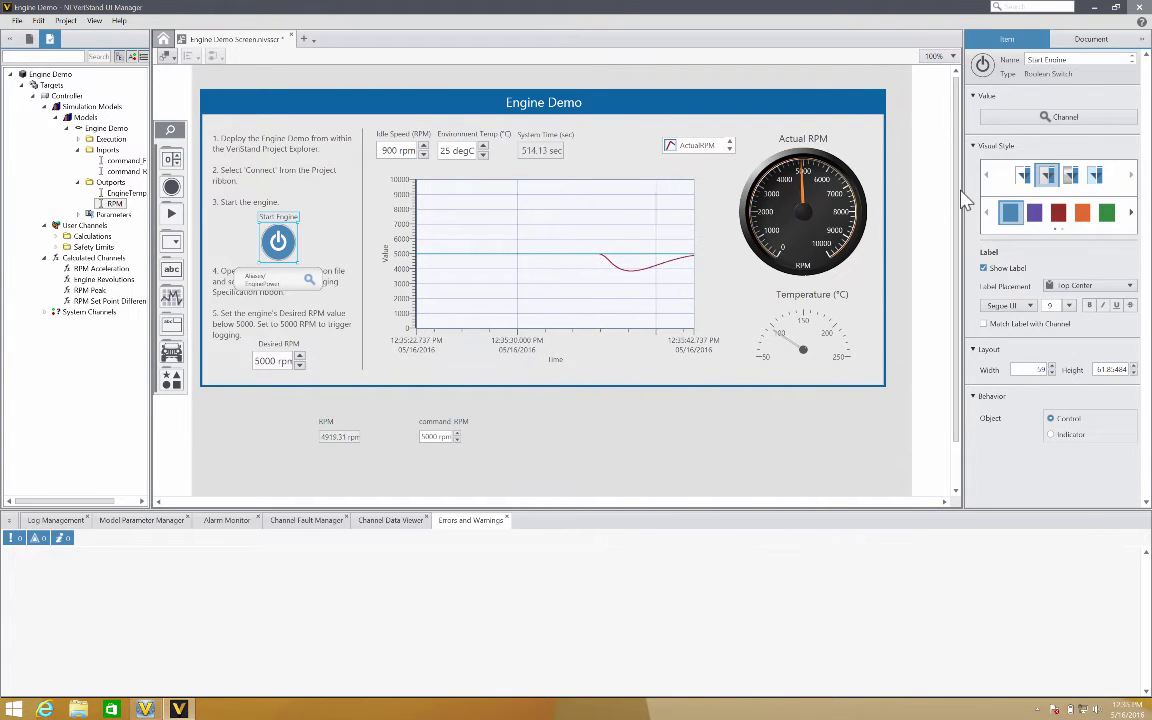
left_click(1074, 178)
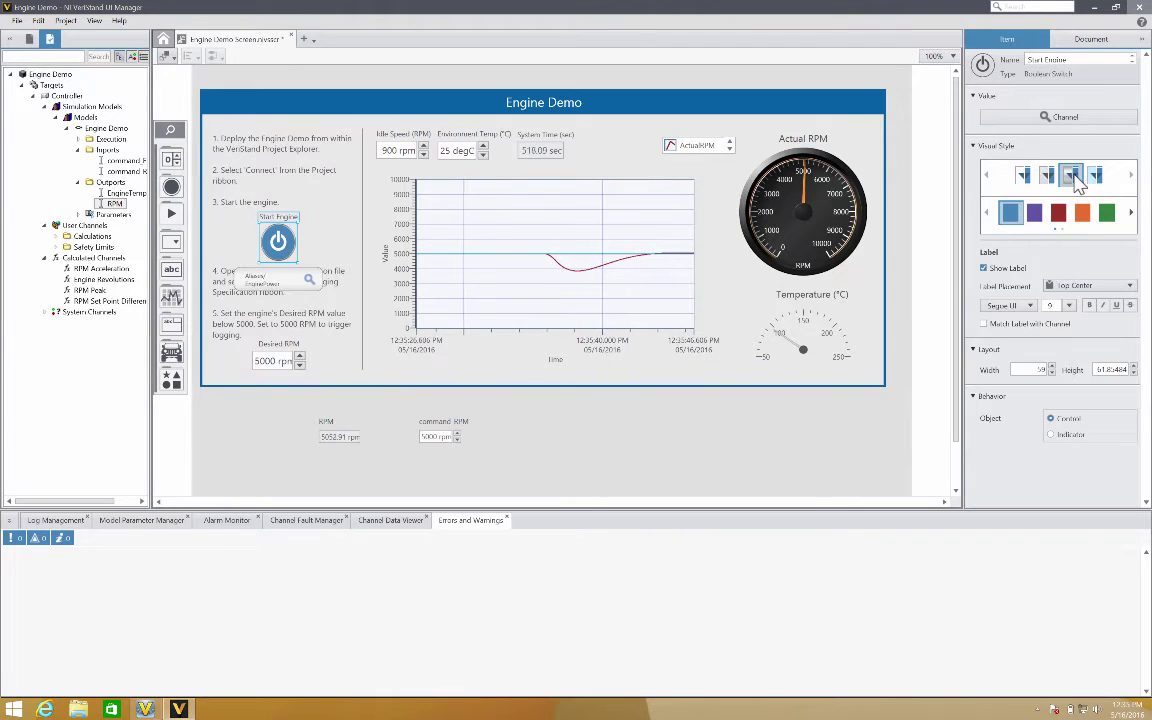
left_click(1034, 213)
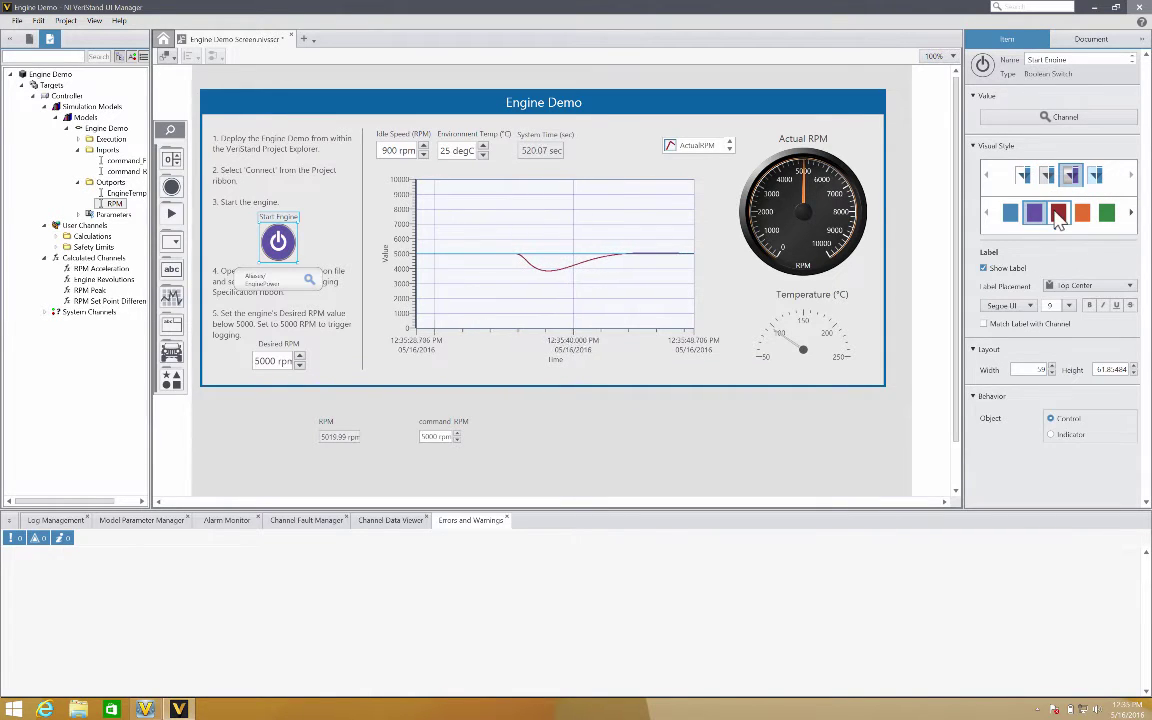
Make the Start Engine switch red, set its height to 108, and nudge it up-left.
left_click(1058, 215)
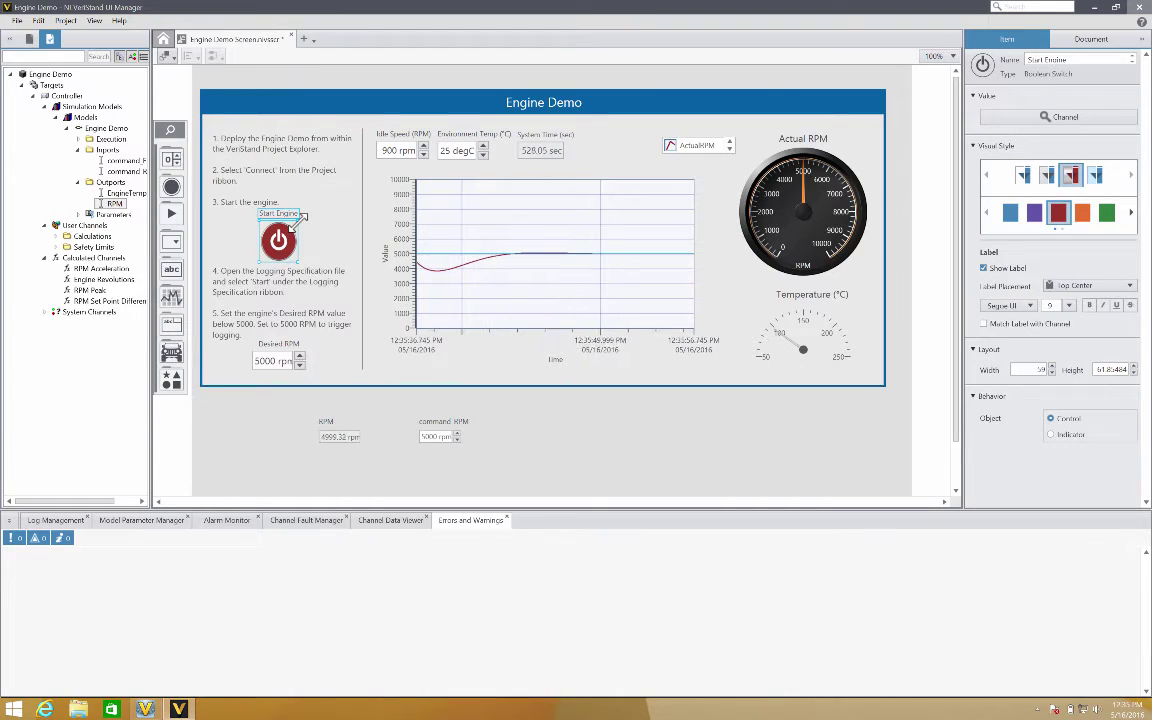
mouse_move(302, 216)
left_mouse_down()
mouse_move(318, 213)
mouse_move(318, 155)
mouse_move(297, 220)
mouse_move(318, 165)
mouse_move(309, 221)
left_mouse_up()
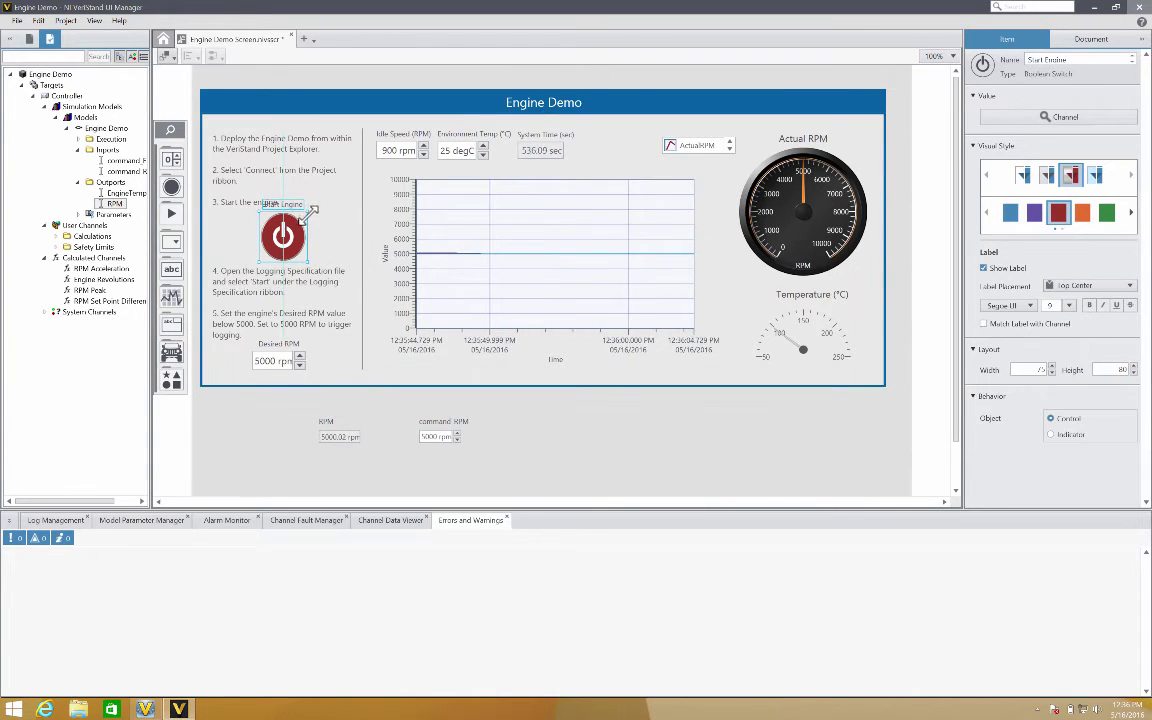
left_click_drag(313, 218, 300, 225)
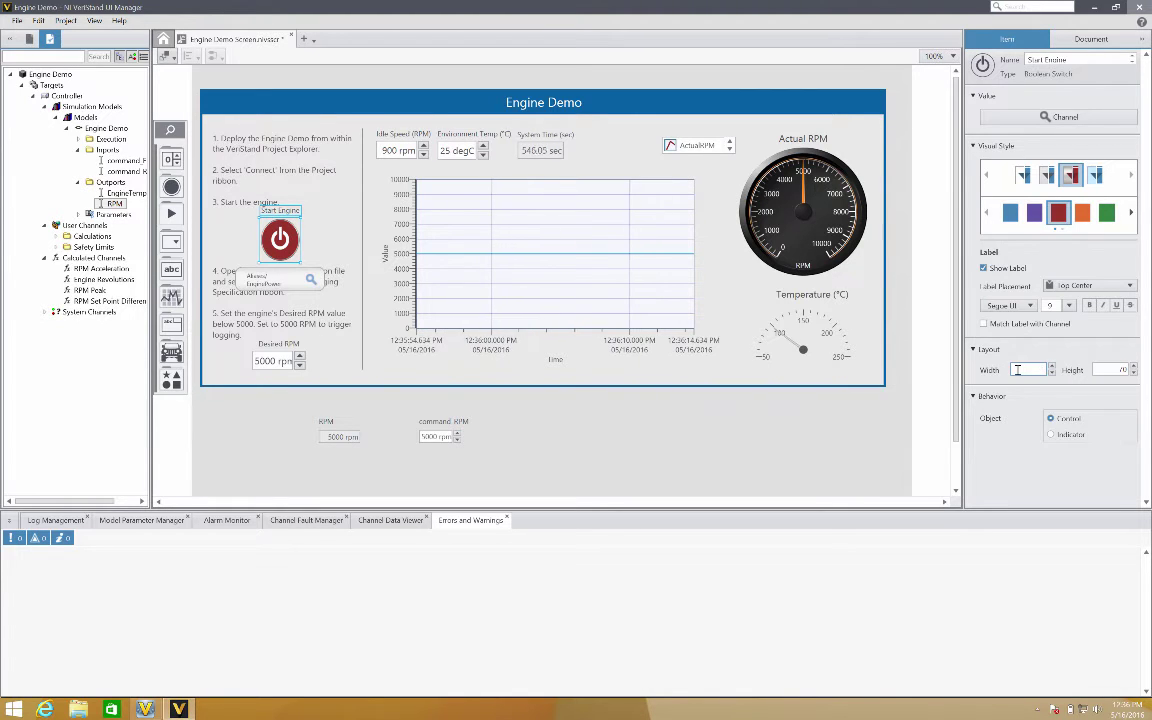
type("108")
key("Return")
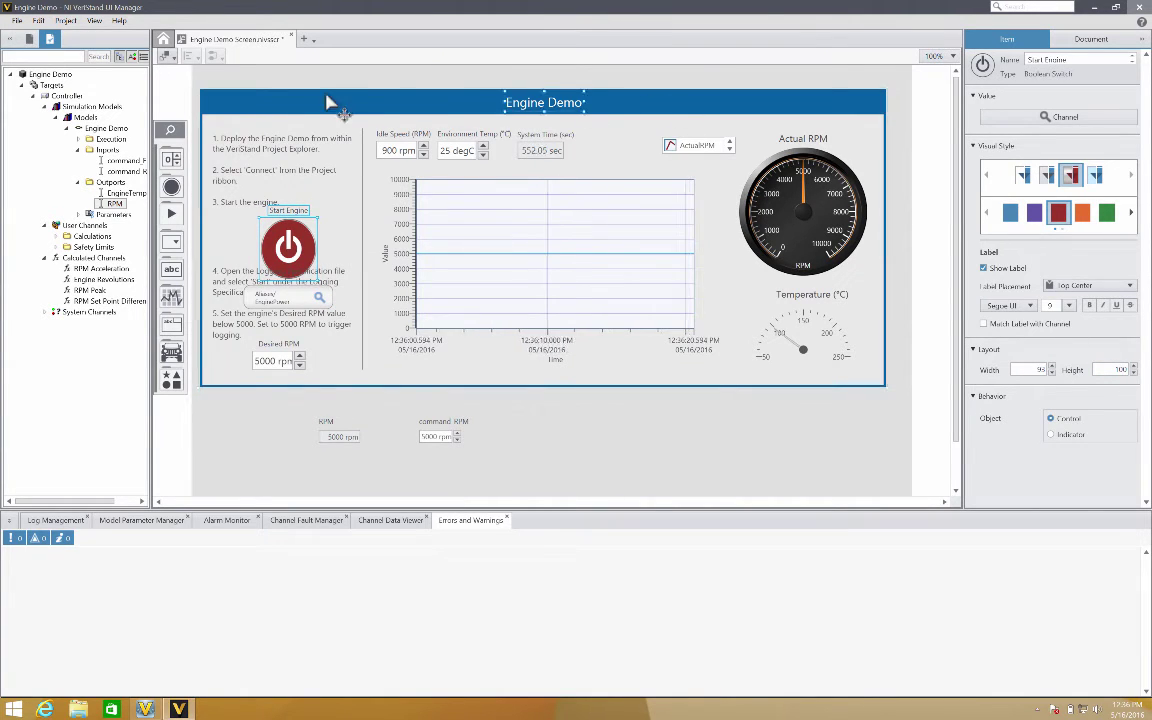
left_click(289, 250)
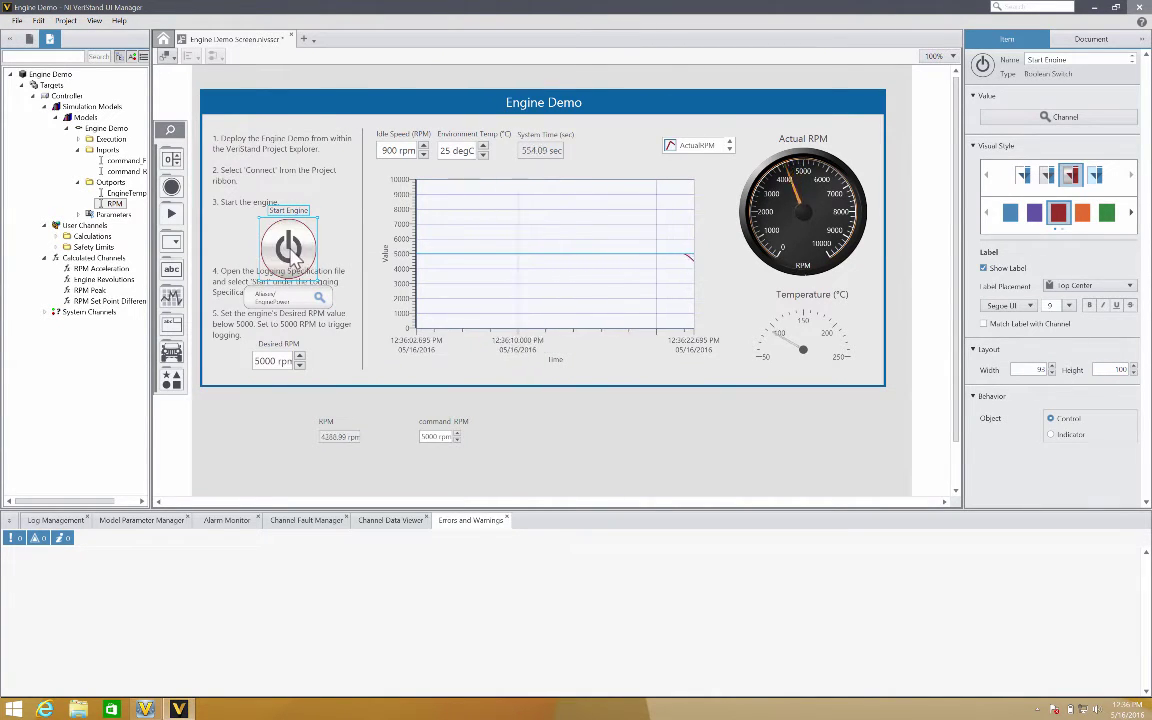
left_click_drag(303, 229, 297, 212)
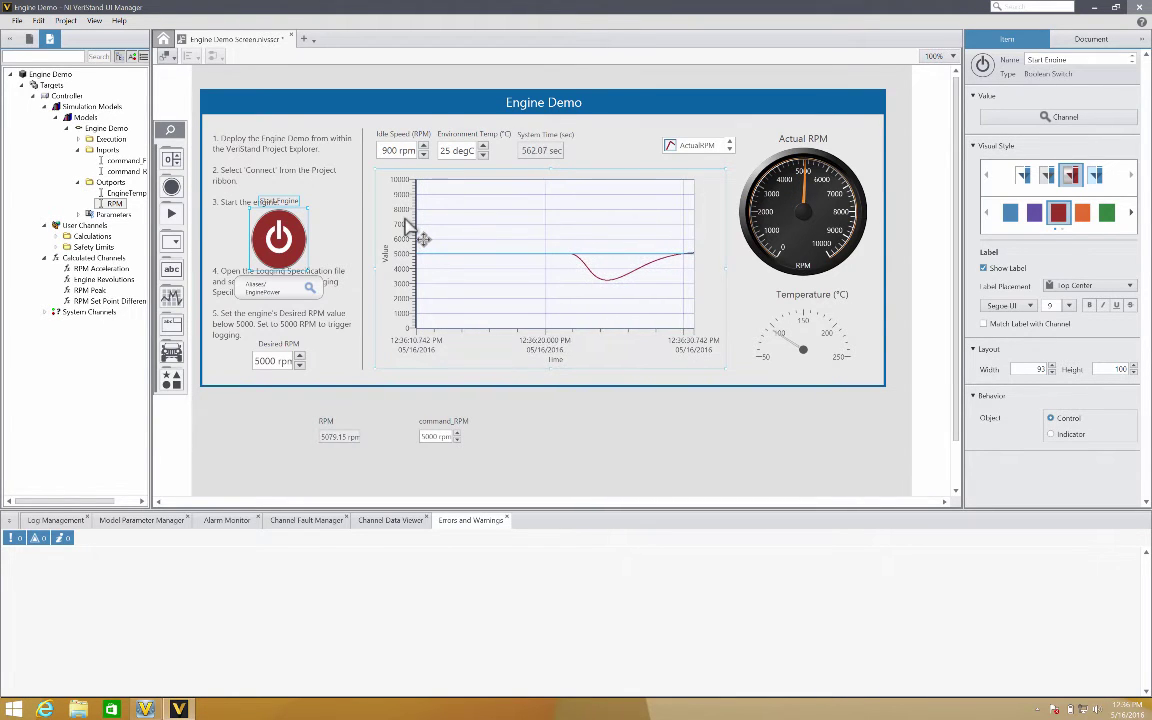
Set the Actual RPM tachometer's Max to 10 and enter a 0.001 Scale Factor.
left_click(768, 262)
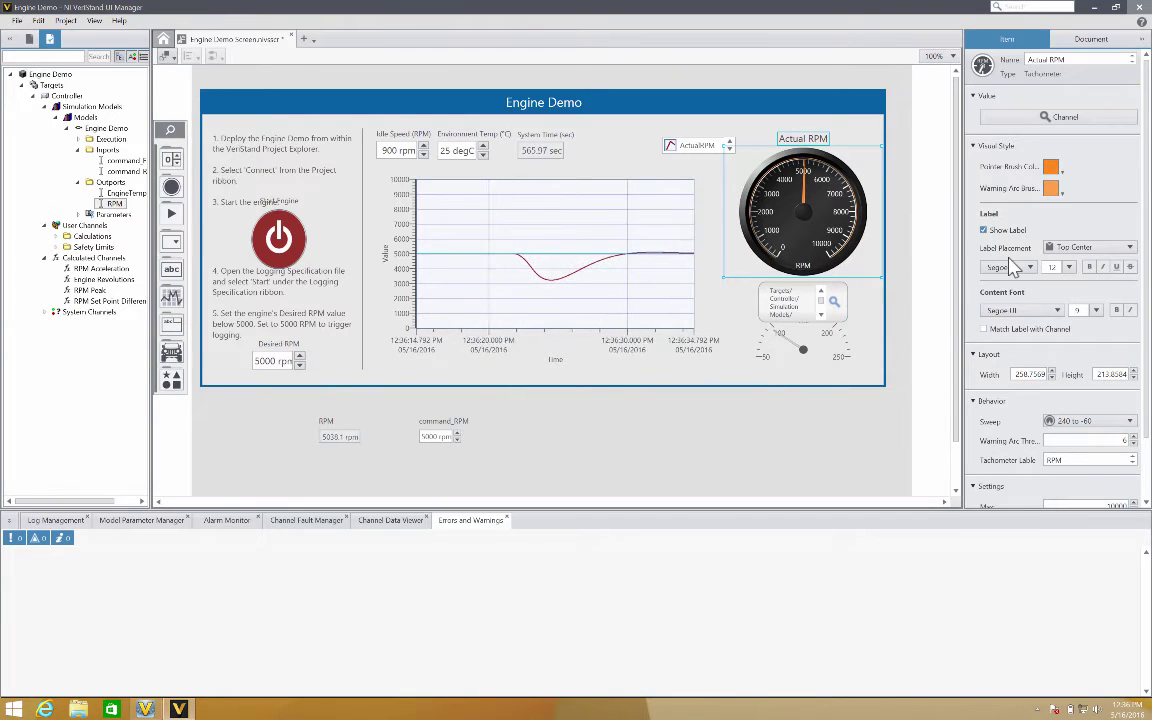
scroll(1013, 266, "down", 1)
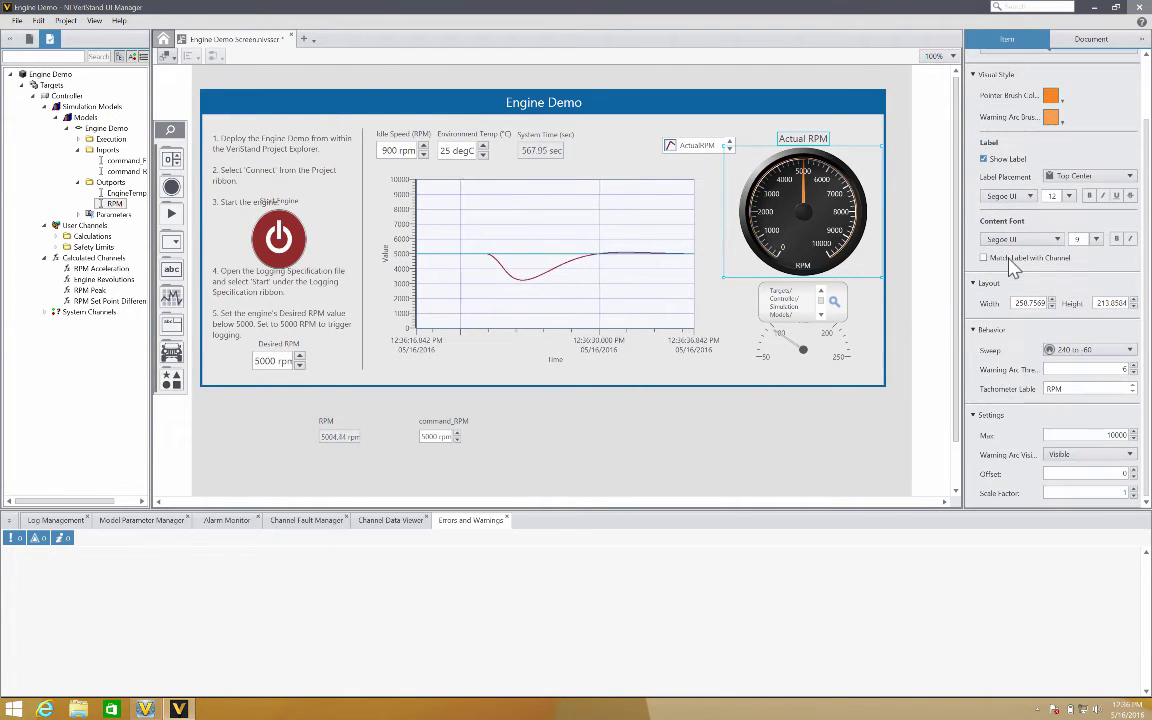
double_click(1116, 435)
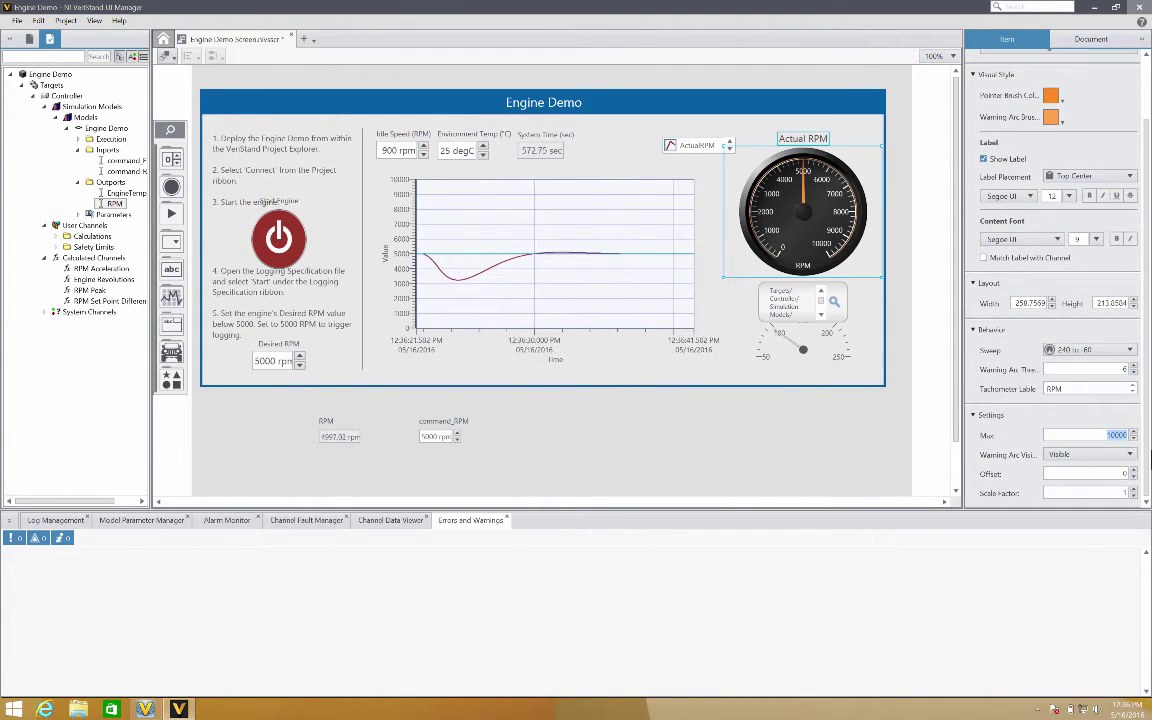
type("10")
key("Return")
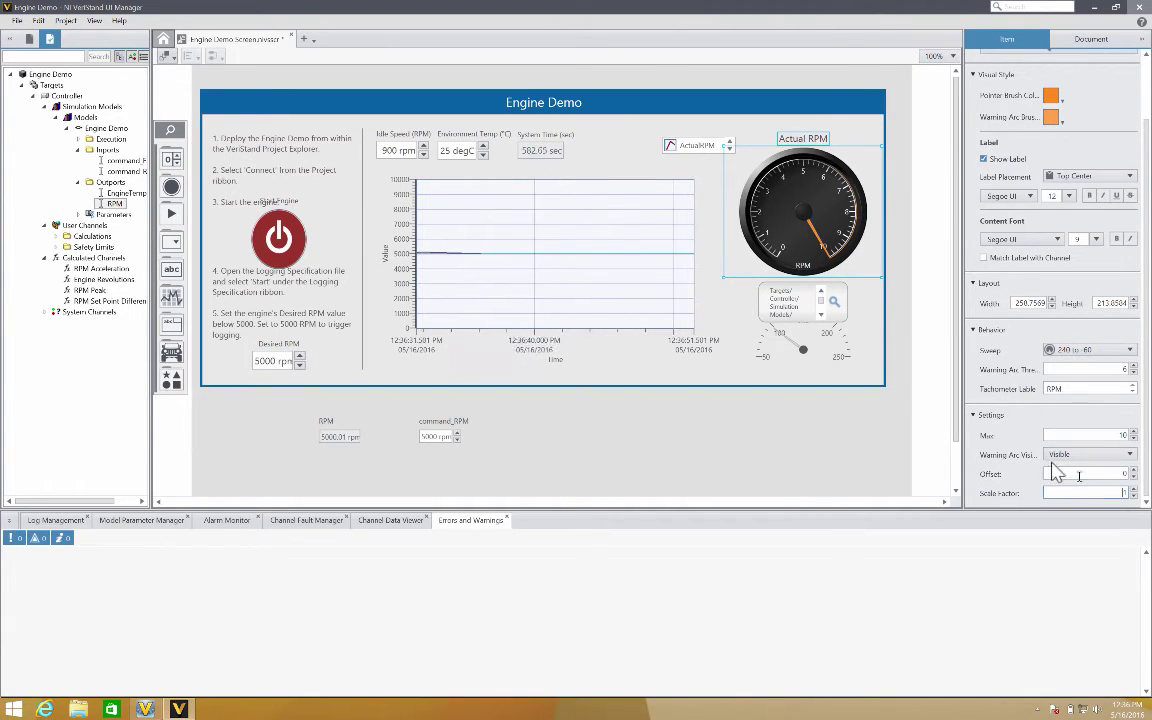
type("0.")
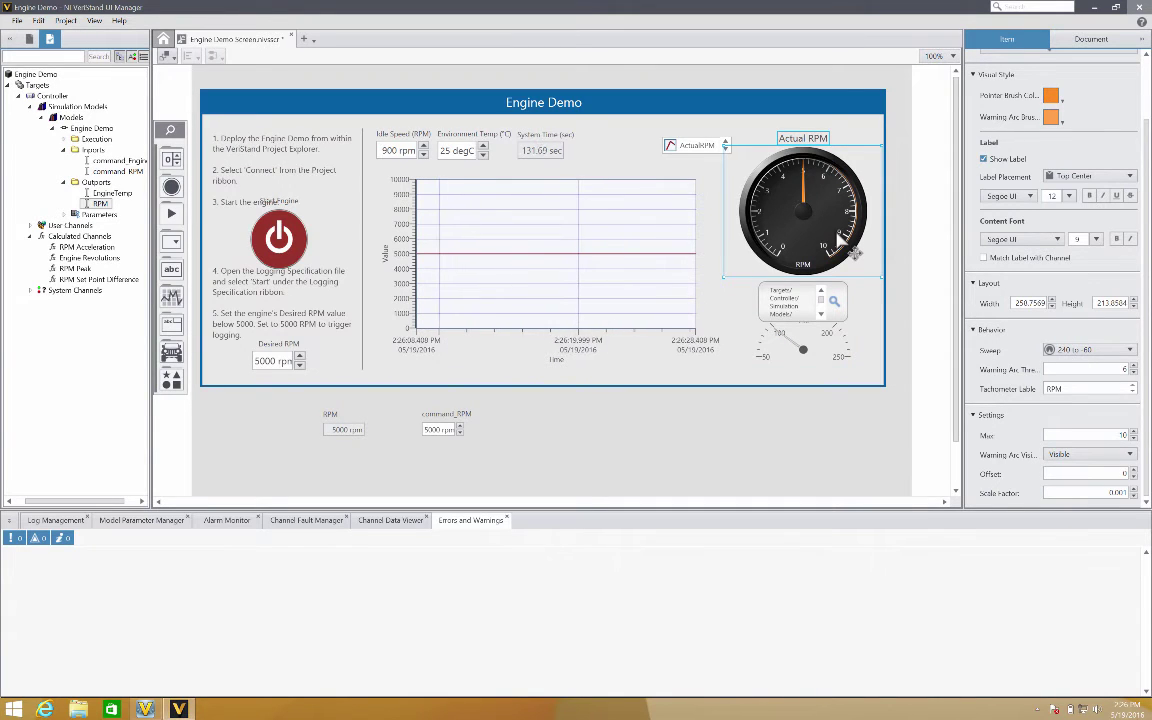
Undo the recent edits so the tachometer reads 0–10000 and the Start Engine switch is blue again.
left_click(38, 20)
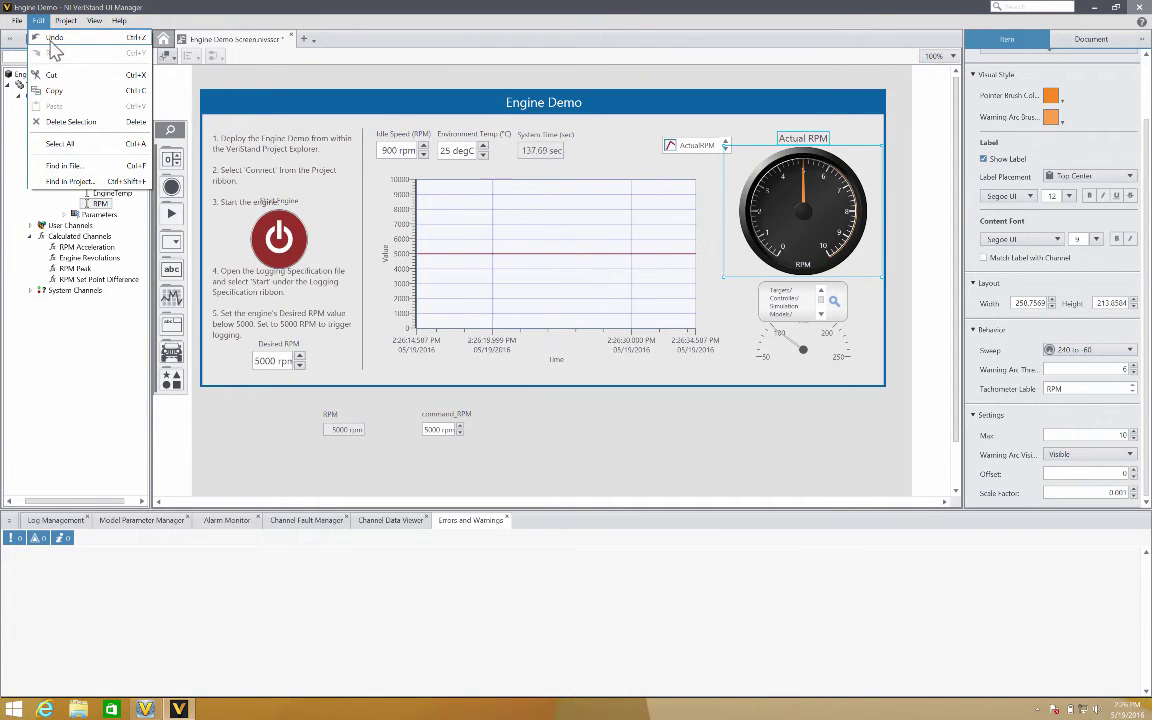
left_click(53, 40)
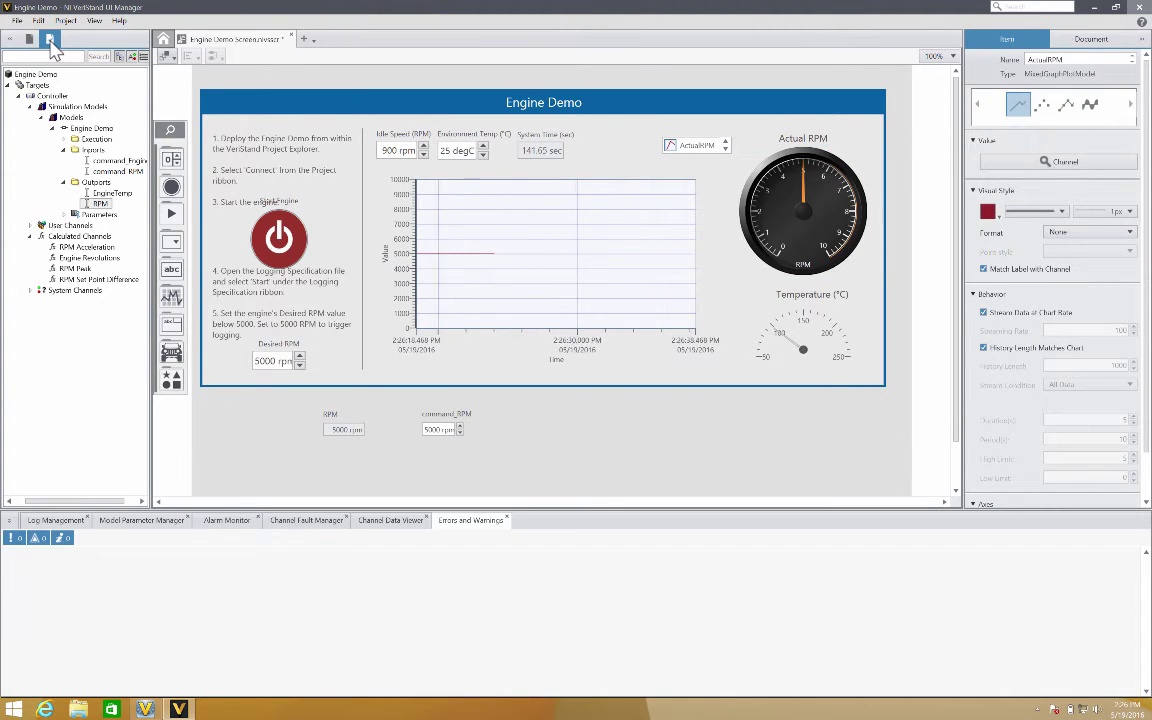
left_click(53, 40)
left_click(53, 40)
left_click(53, 40)
left_click(53, 40)
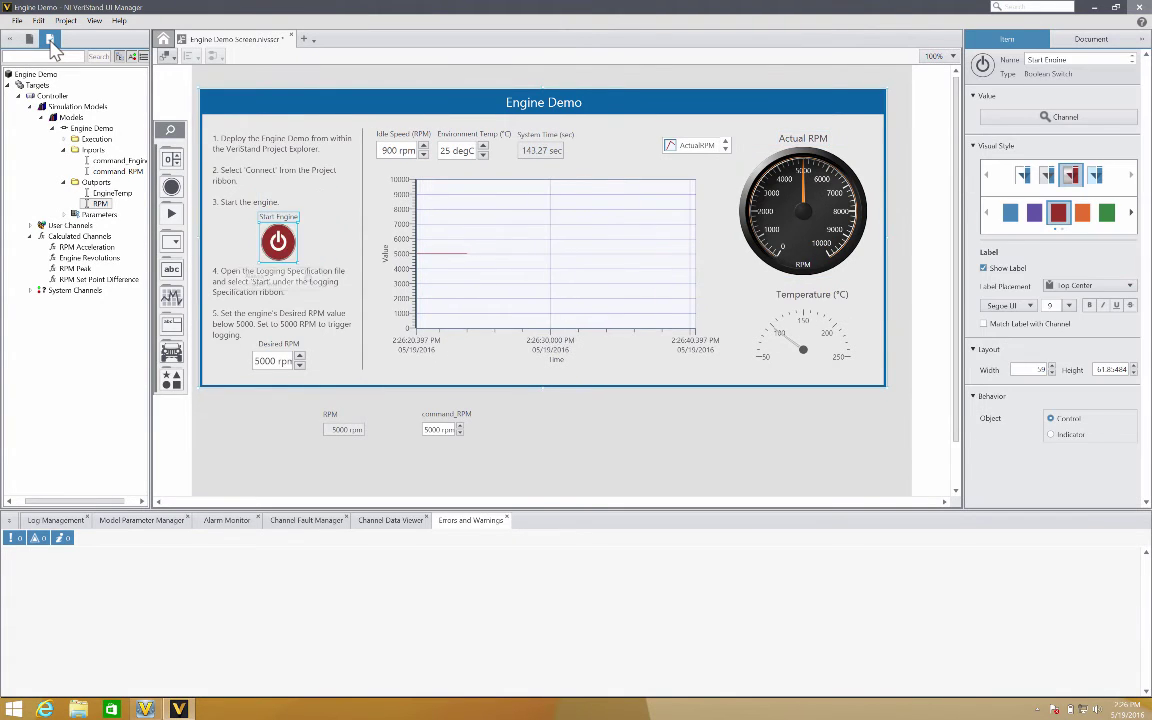
left_click(50, 44)
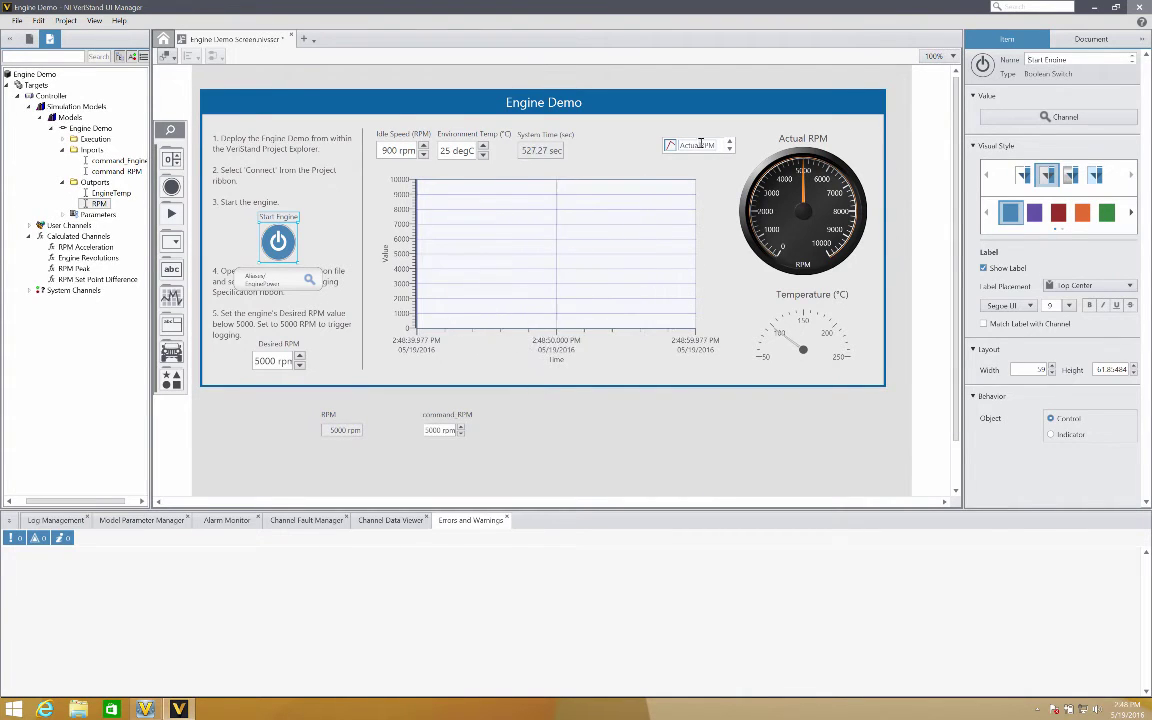
Switch the chart legend to the DesiredRPM plot and set its line width to 2px.
left_click(699, 145)
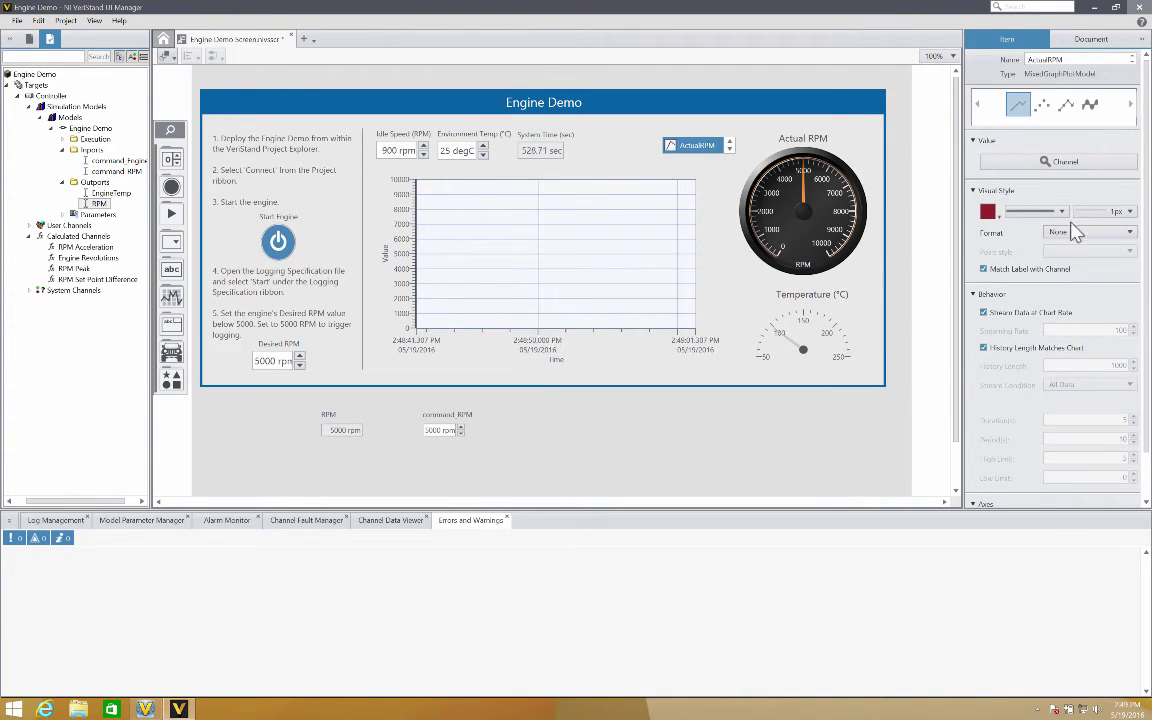
left_click(731, 151)
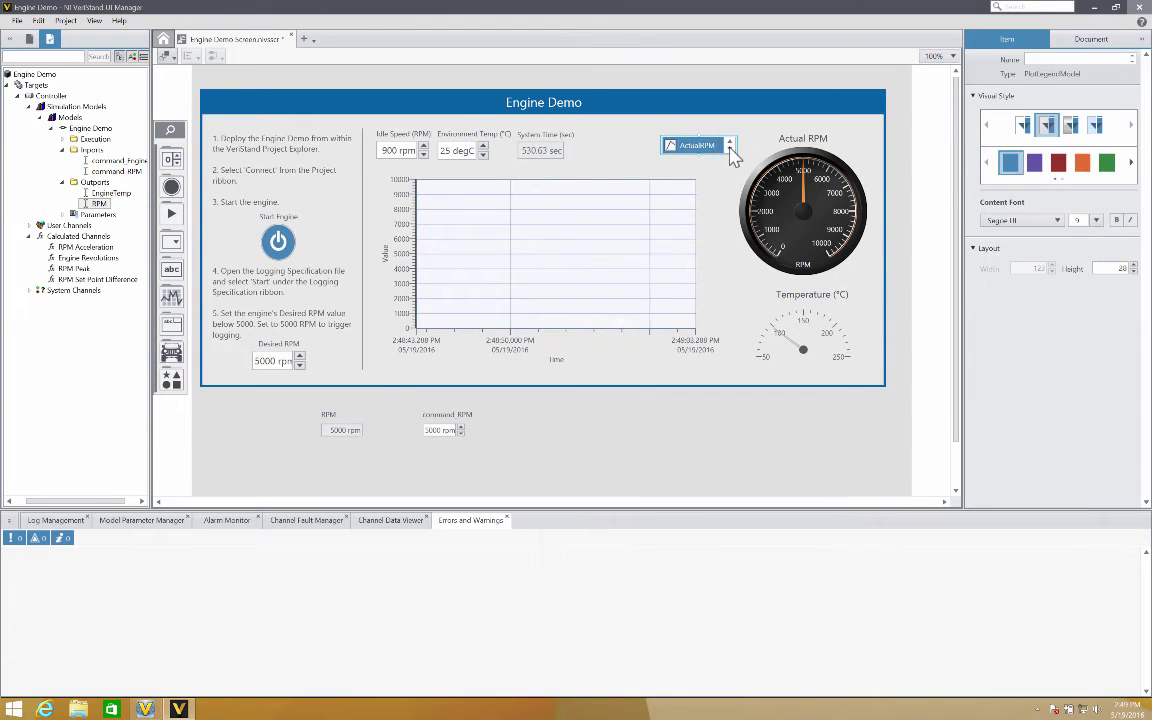
left_click(730, 149)
left_click(697, 145)
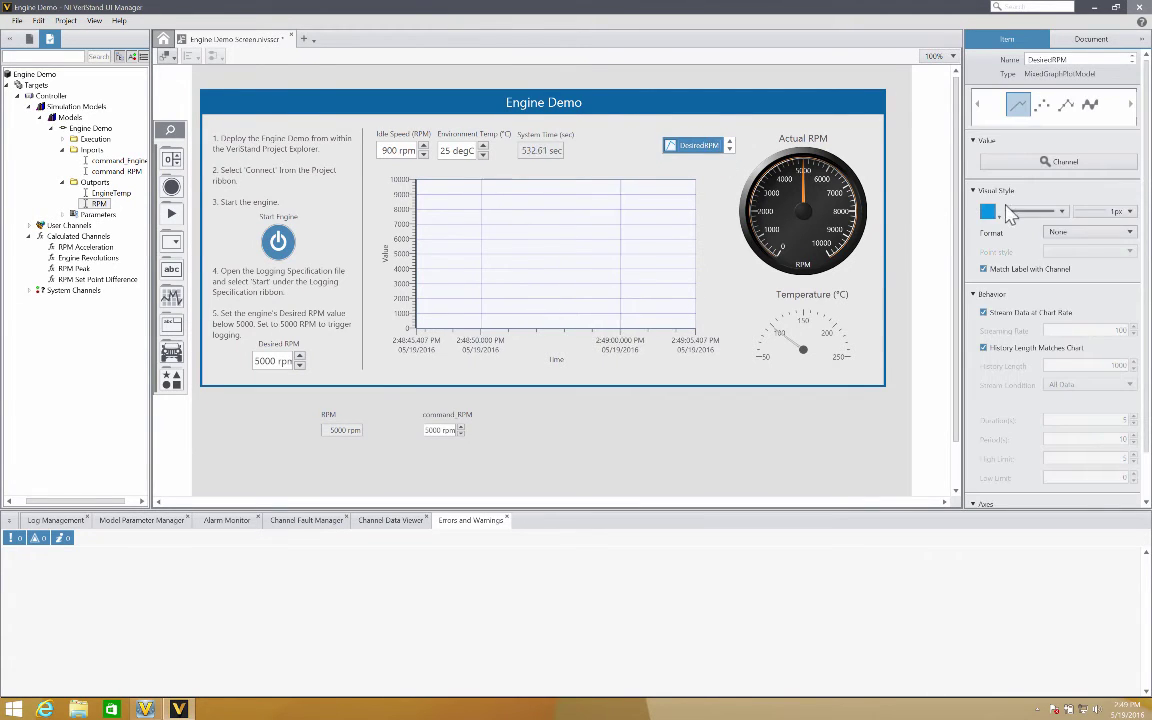
left_click(1090, 214)
left_click(1095, 240)
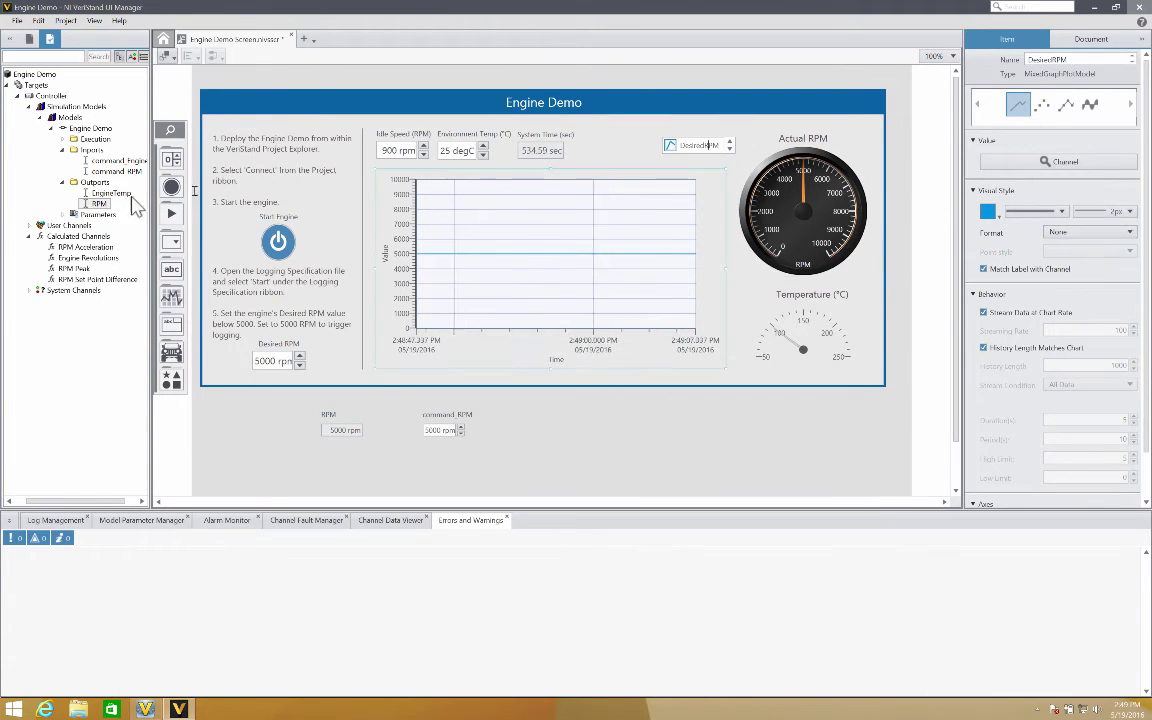
left_click(29, 225)
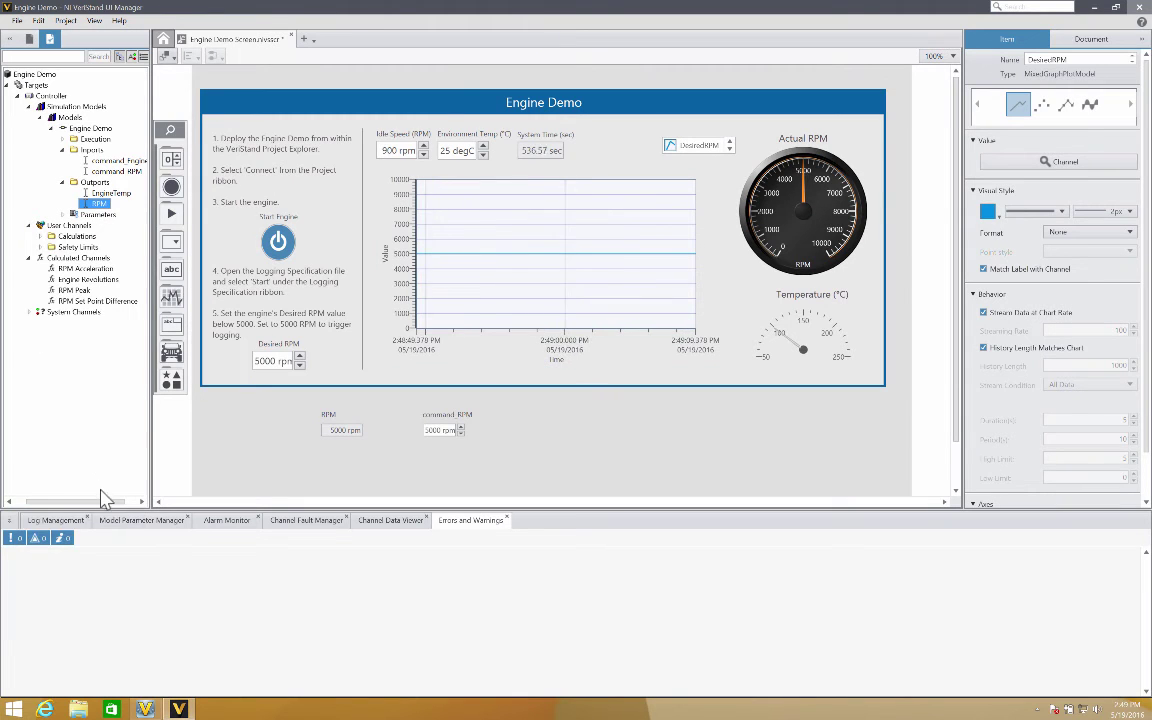
Add a new blank screen, MIL.nivsscr, opened in its own tab beside Engine Demo.
left_click_drag(97, 505, 70, 508)
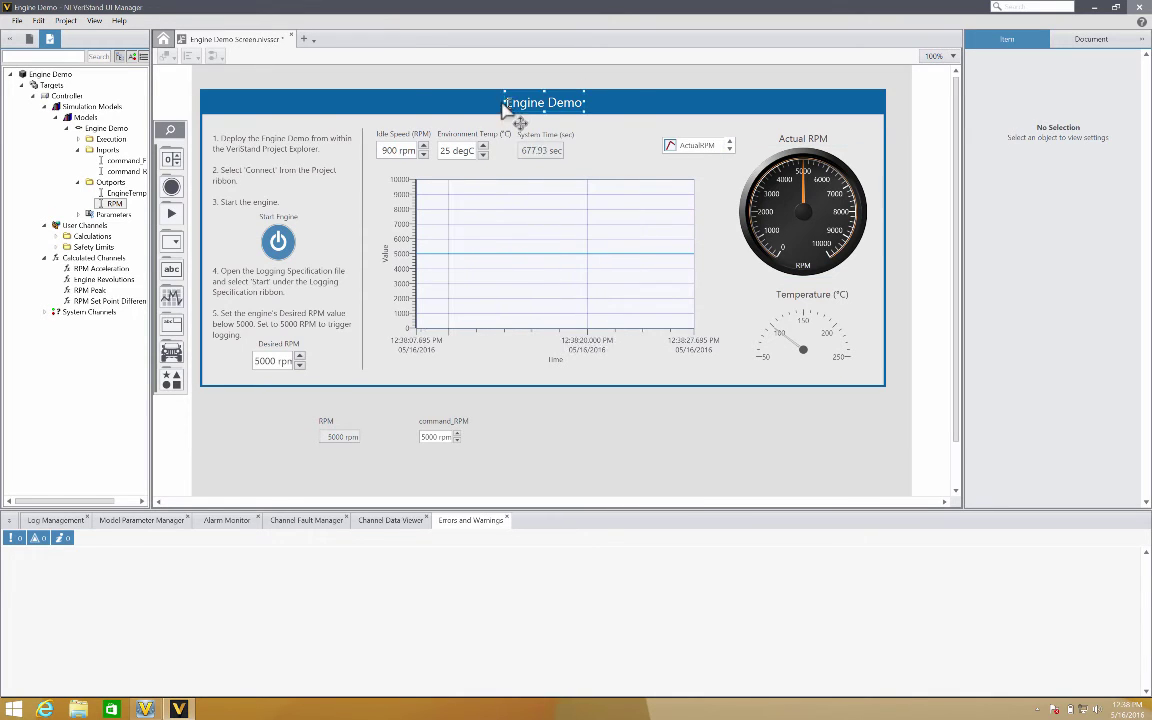
left_click(302, 43)
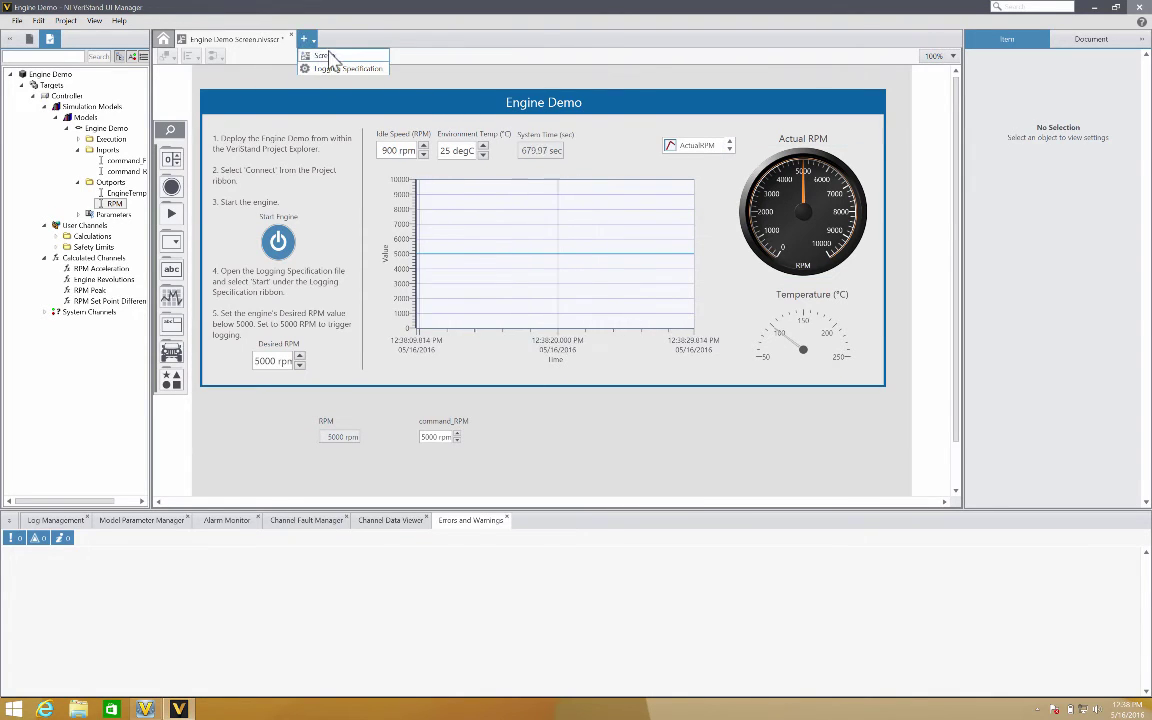
left_click(332, 62)
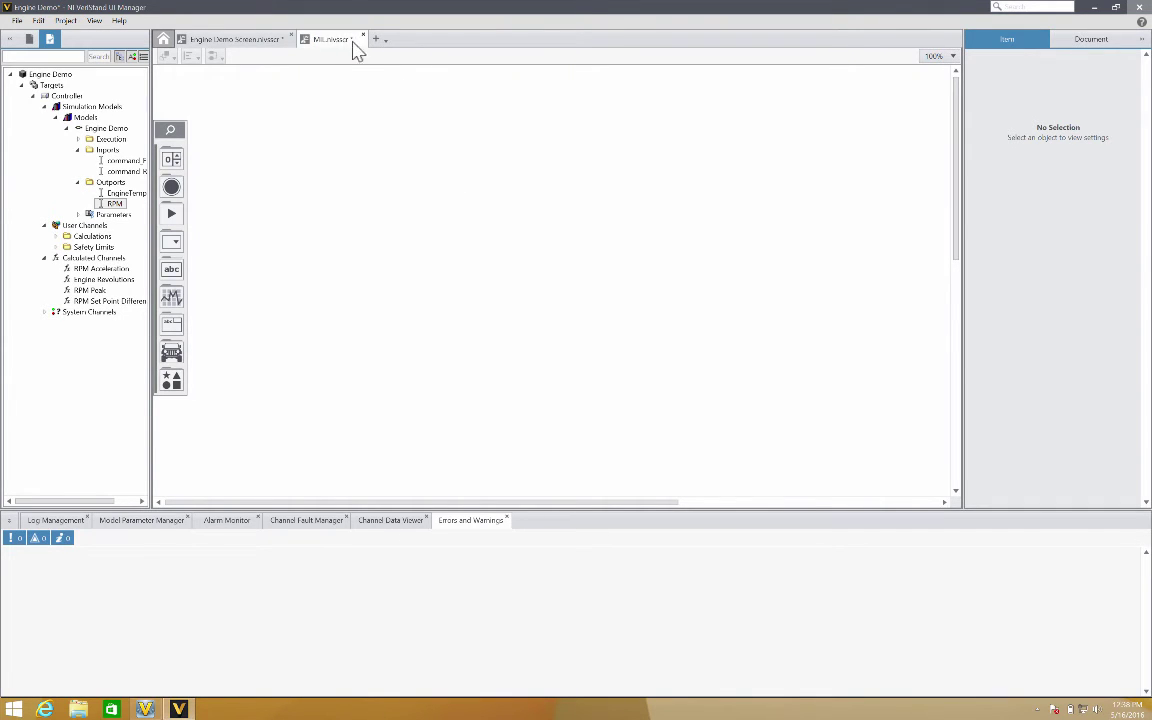
left_click_drag(330, 39, 500, 100)
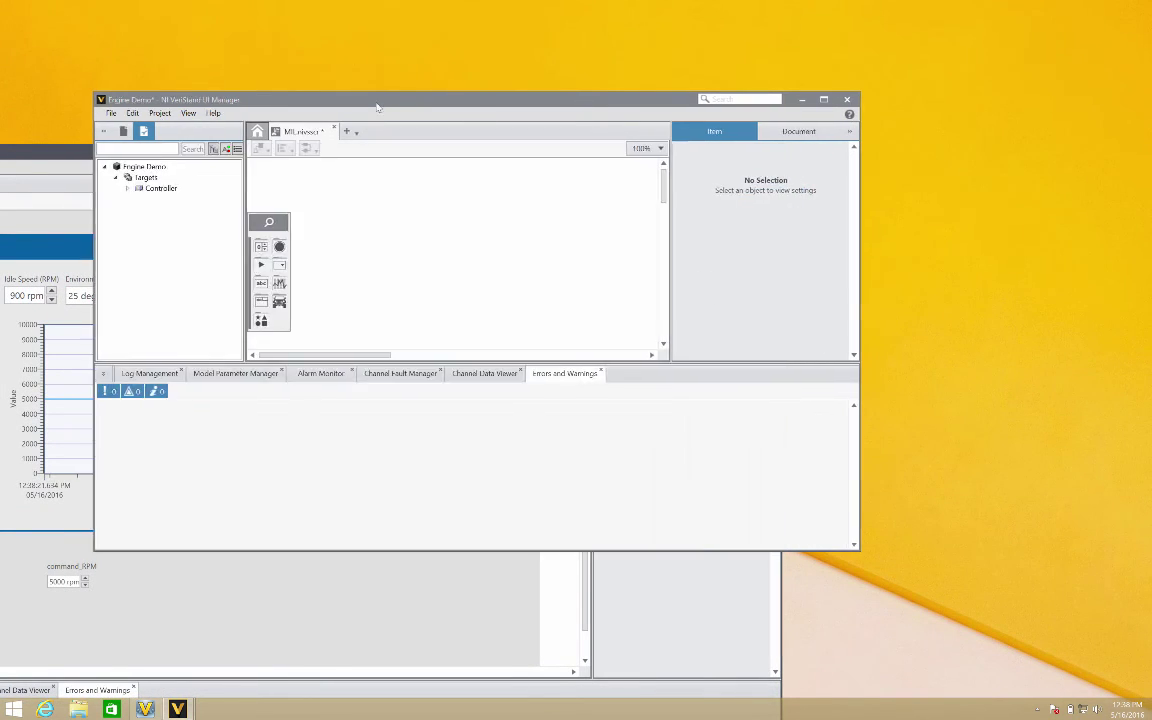
left_click_drag(382, 106, 792, 186)
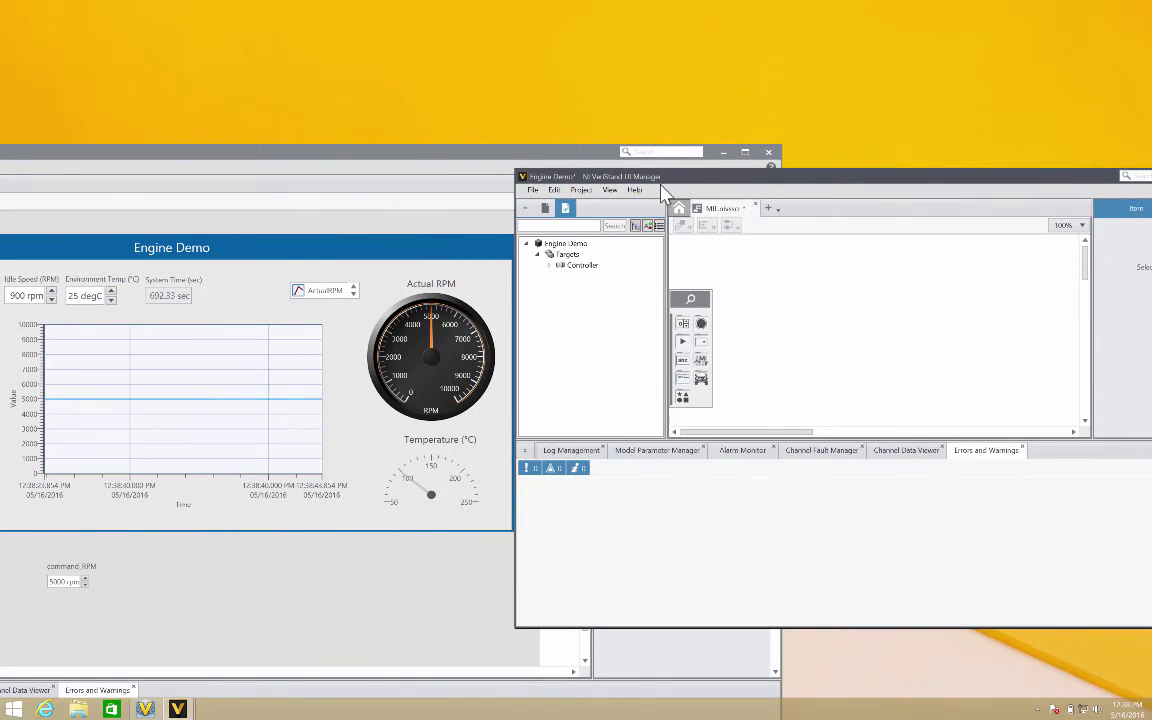
left_click_drag(661, 195, 88, 176)
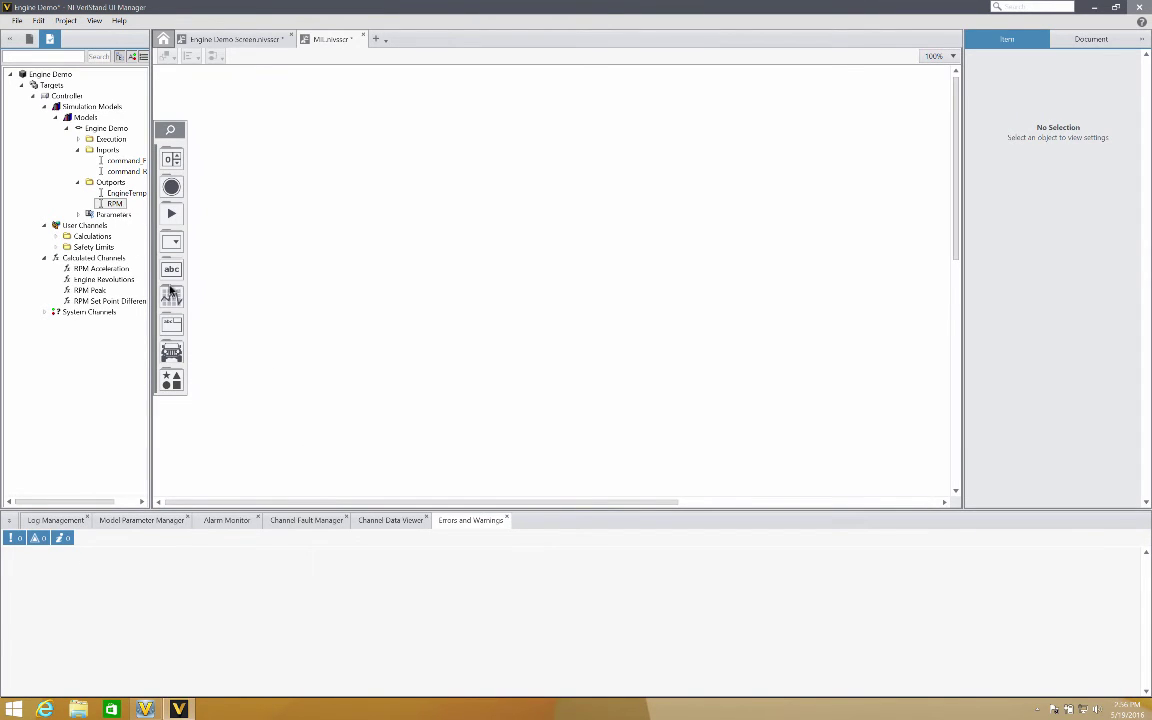
Select the RPM and EngineTemp channels and drop them on the MIL screen as a chart.
left_click(116, 204)
left_click(117, 195, "shift")
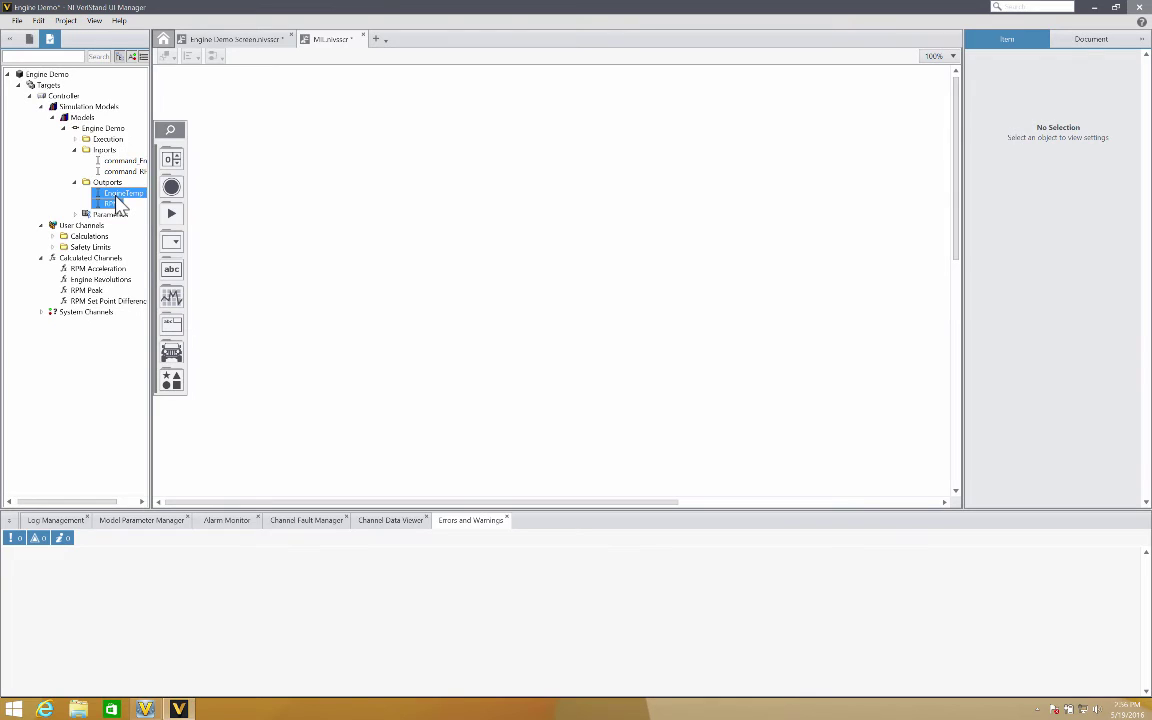
left_click_drag(117, 203, 512, 289)
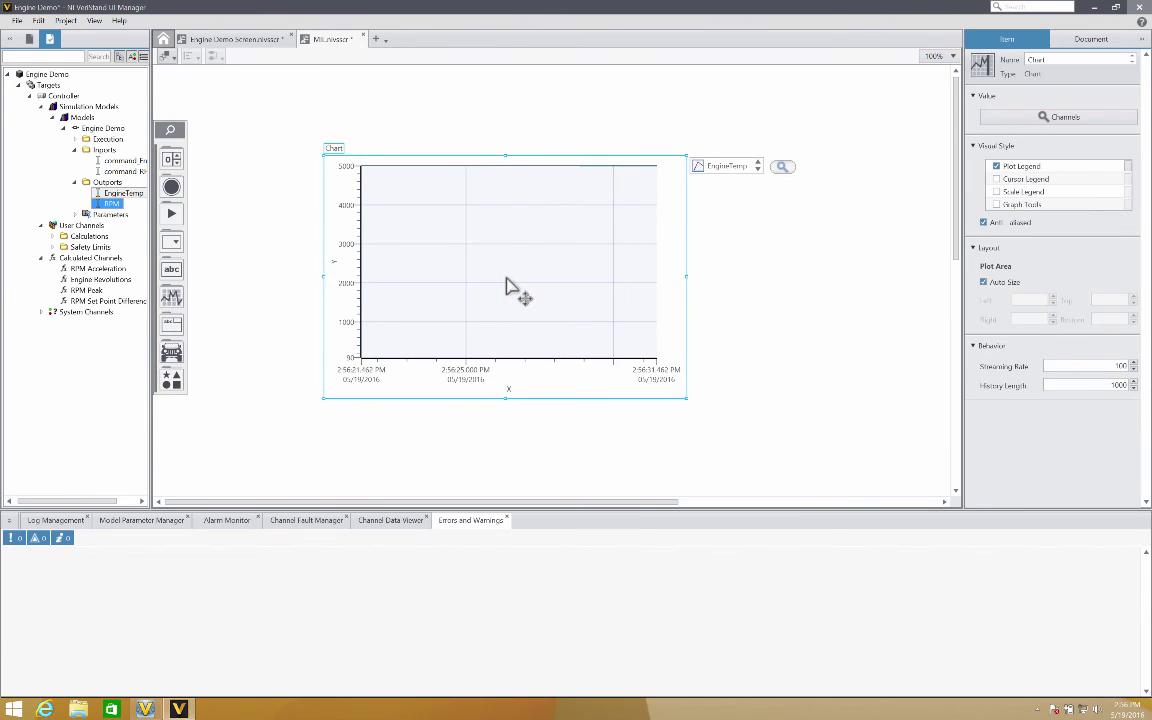
Add command RPM to the chart and enlarge the legend to list all three channels.
left_click(118, 172)
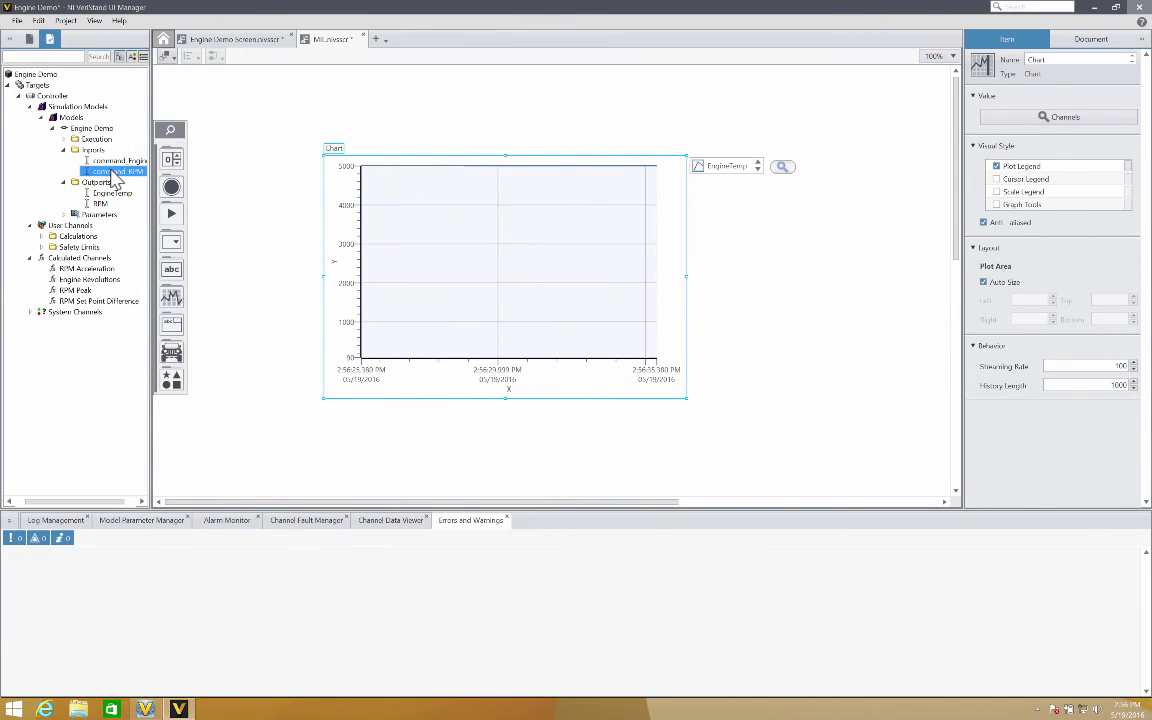
left_click_drag(111, 174, 435, 267)
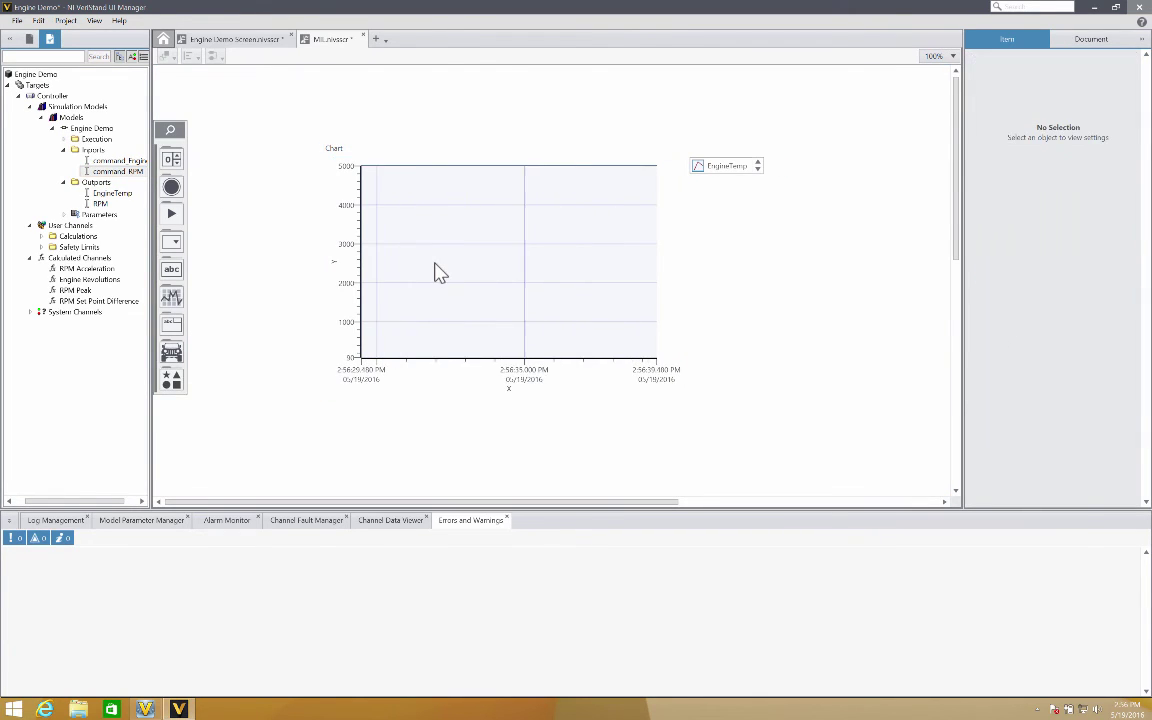
left_click(726, 168)
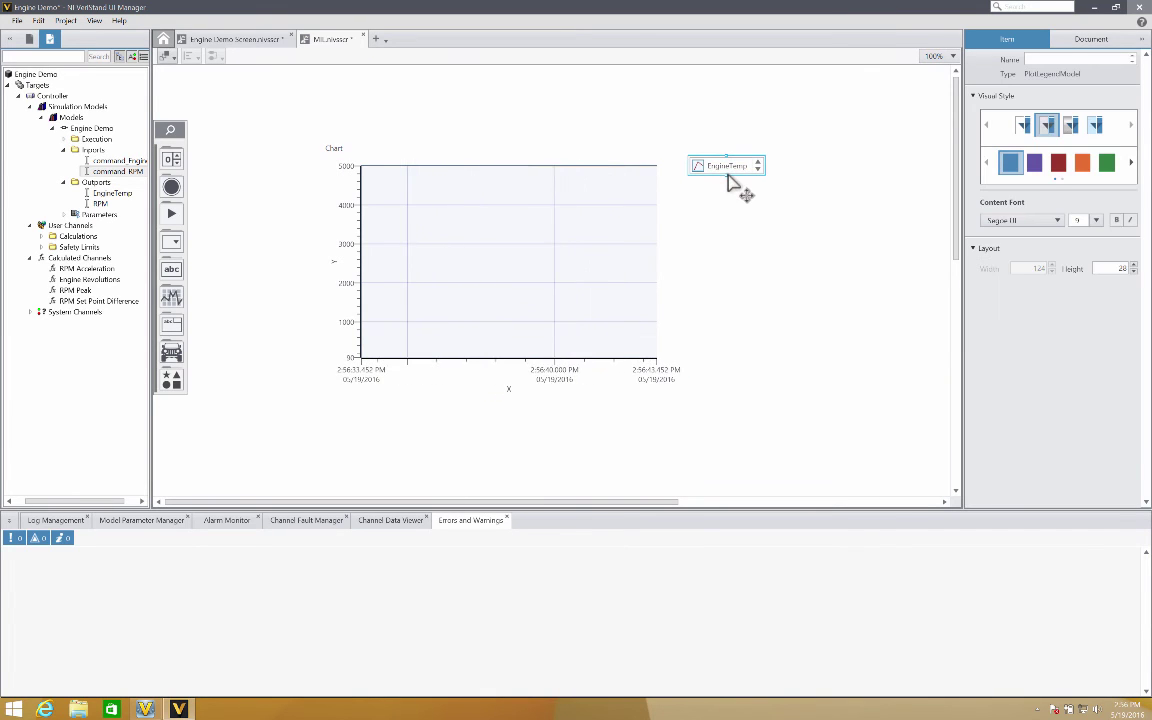
left_click_drag(726, 175, 726, 212)
left_click(527, 244)
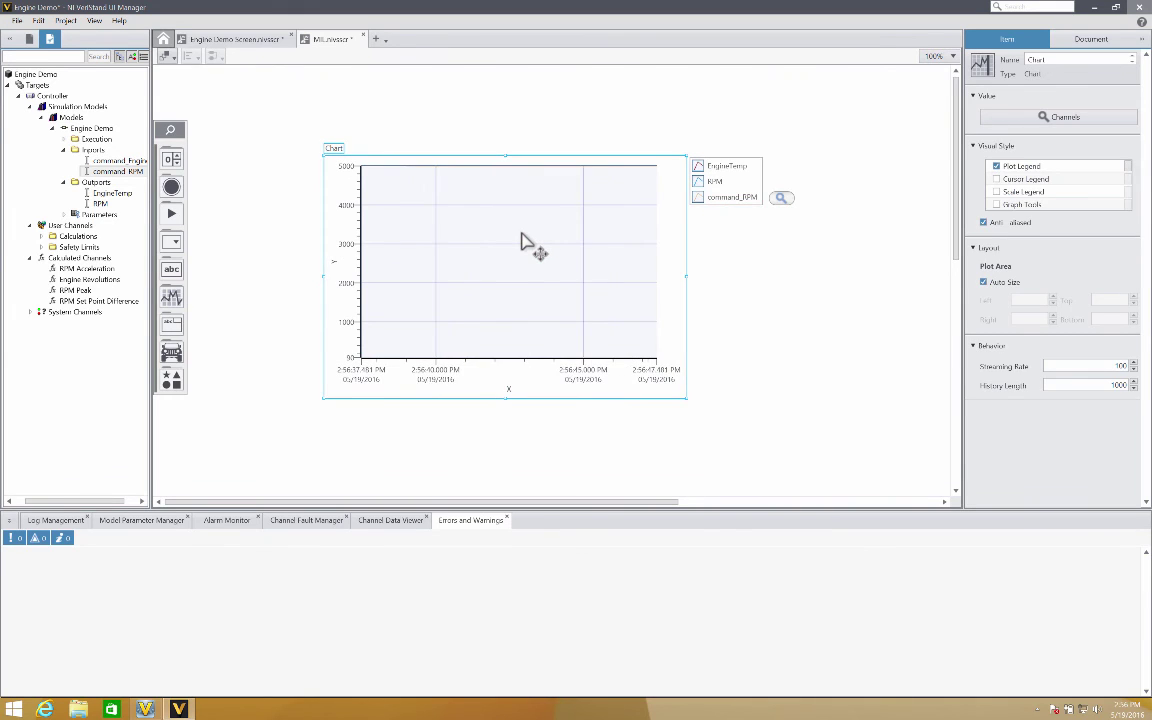
Place a Numerics knob beside the chart, bound to command_RPM with maximum 10000.
left_click(268, 147)
scroll(268, 147, "down", 1)
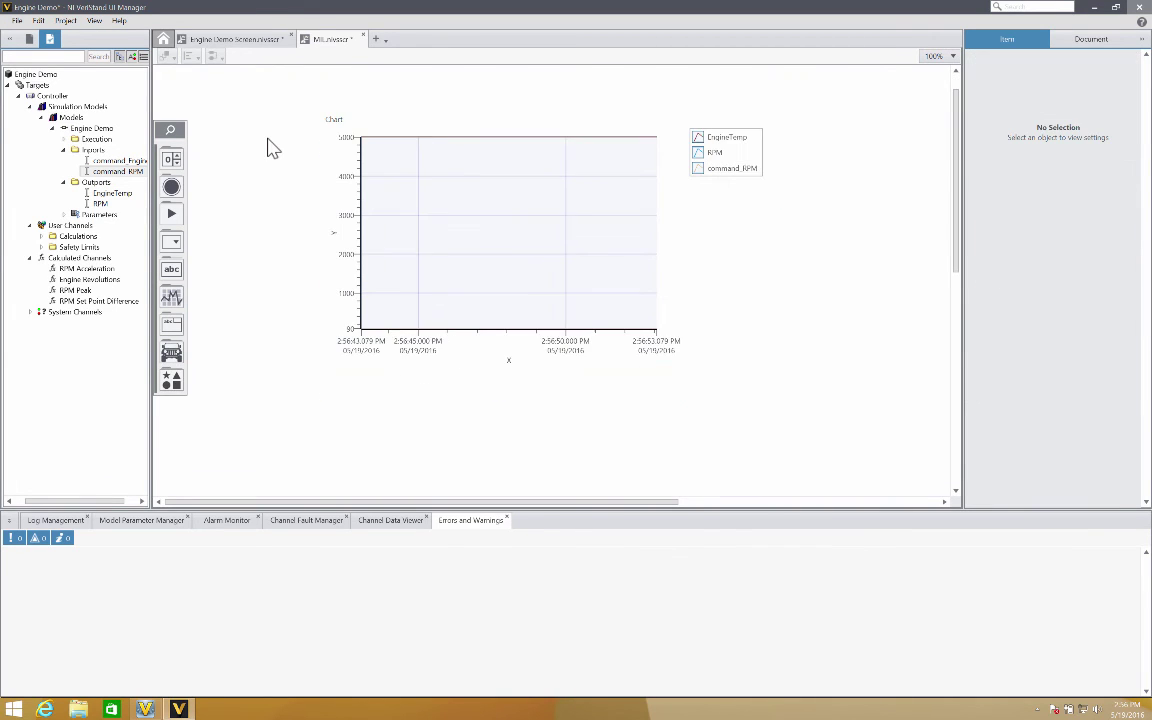
left_click(171, 158)
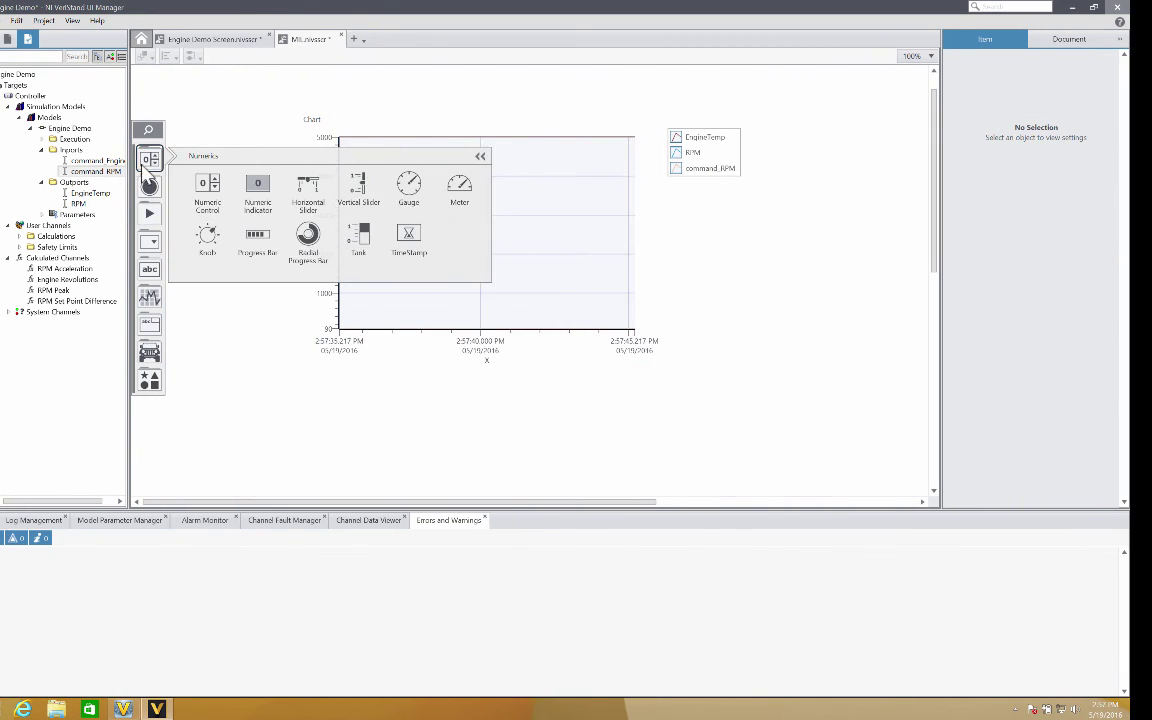
left_click_drag(208, 248, 265, 212)
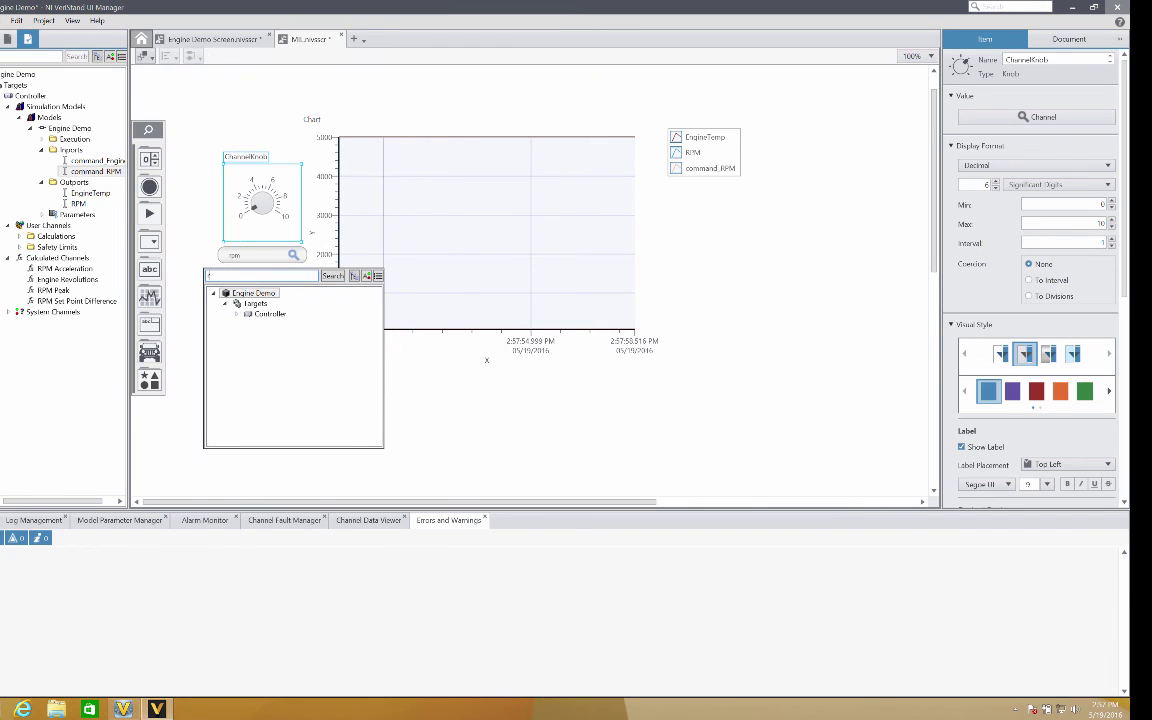
left_click(329, 411)
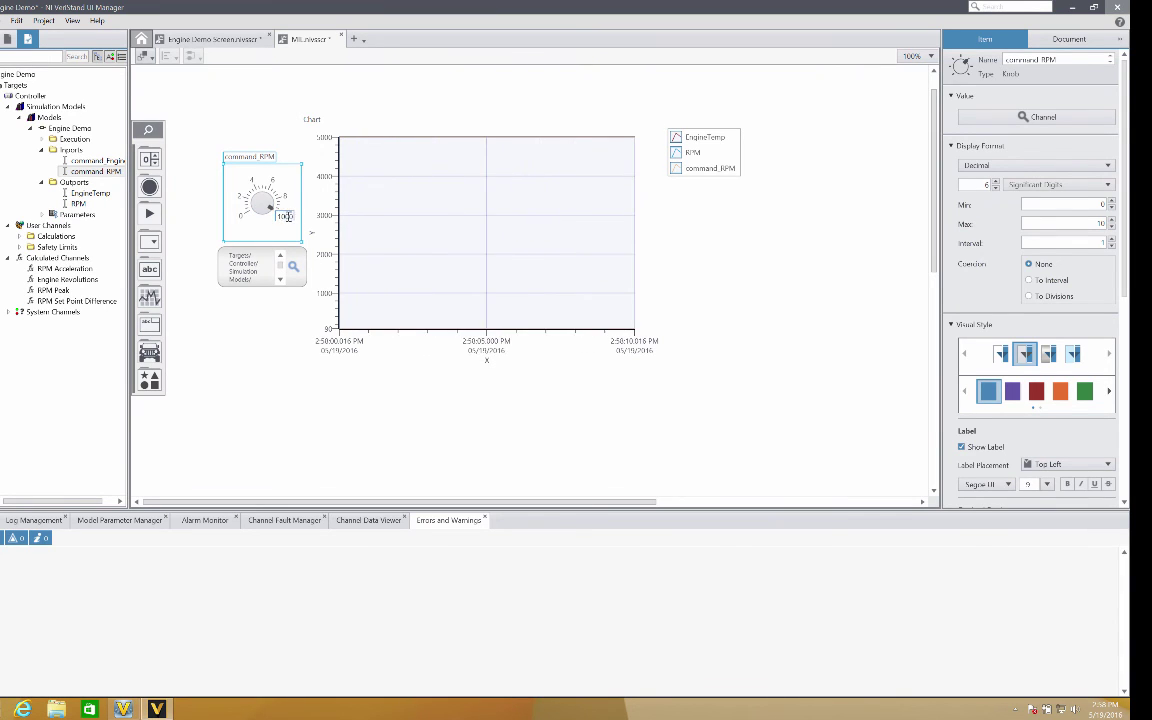
key("Return")
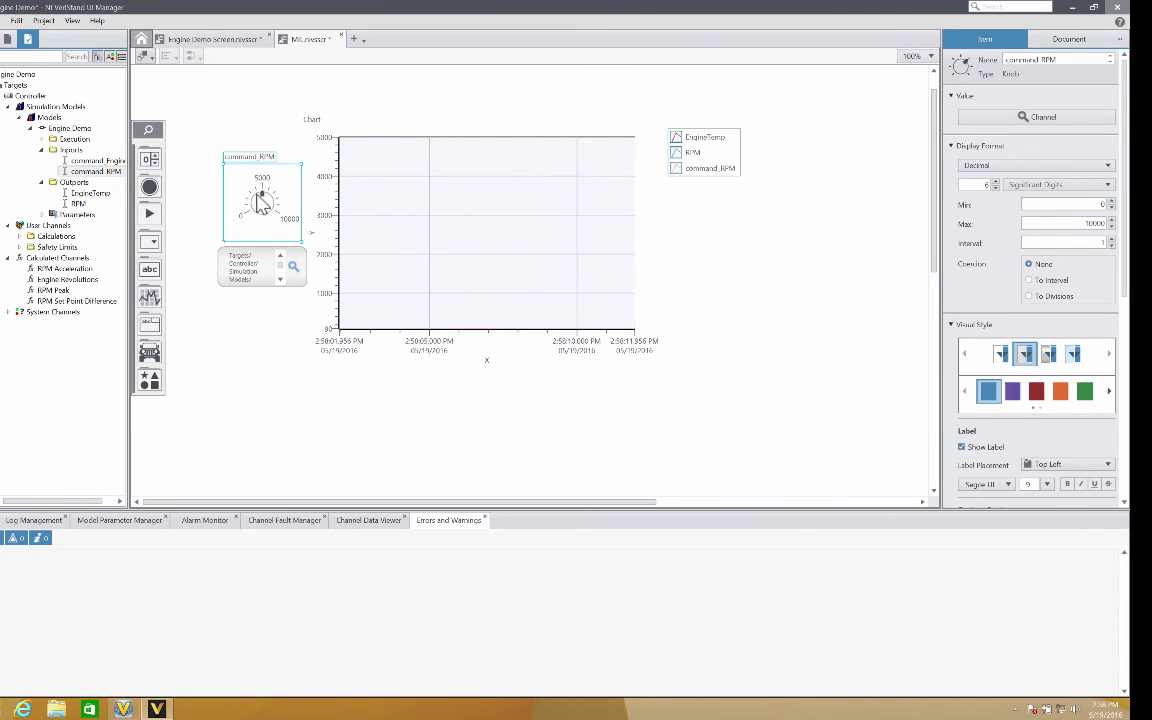
Replace the knob with a numeric control and move it above the chart's top-left corner.
right_click(262, 205)
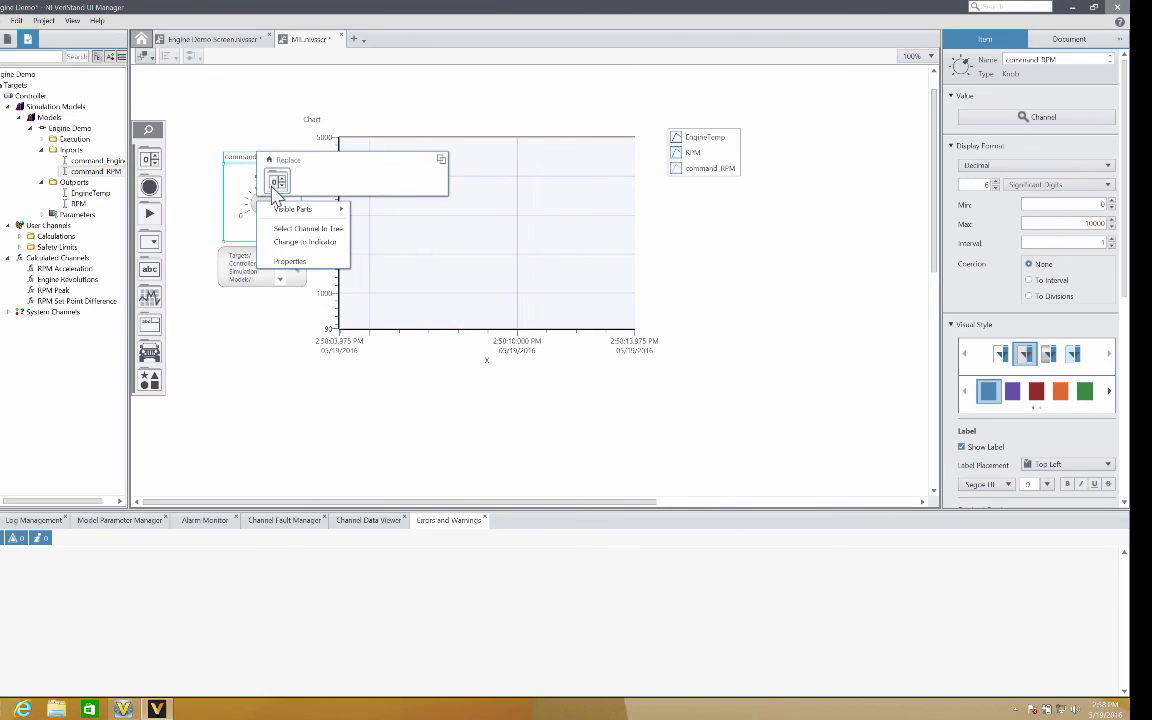
key("Escape")
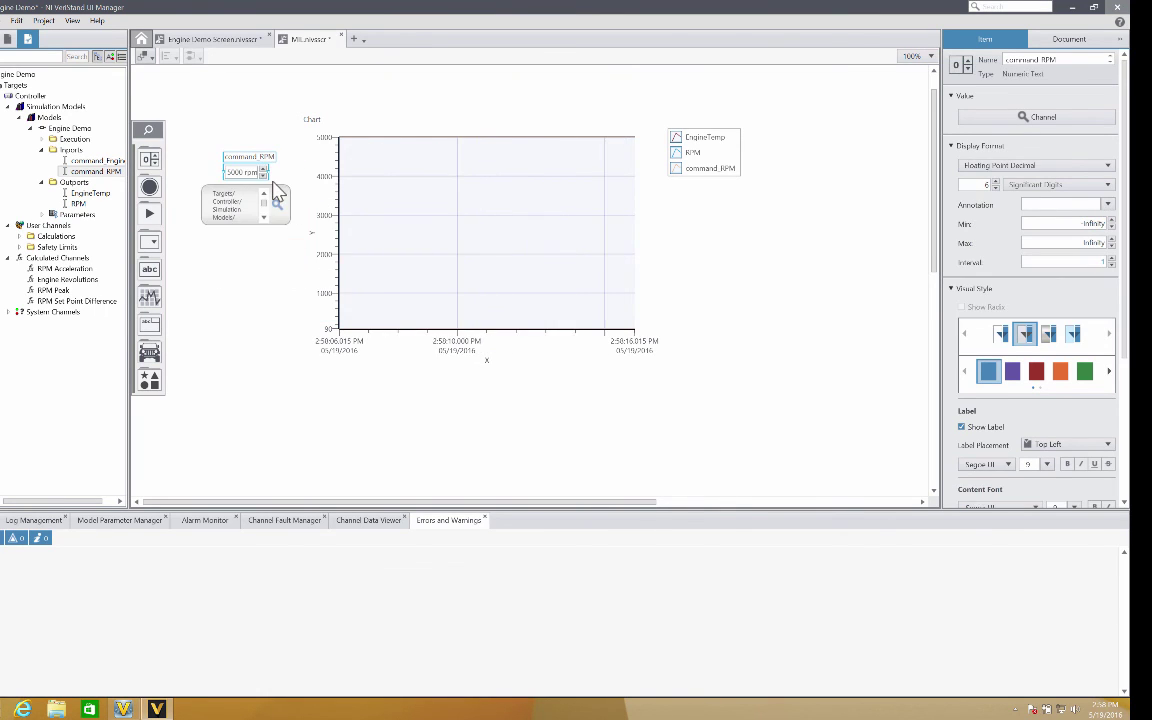
left_click(257, 300)
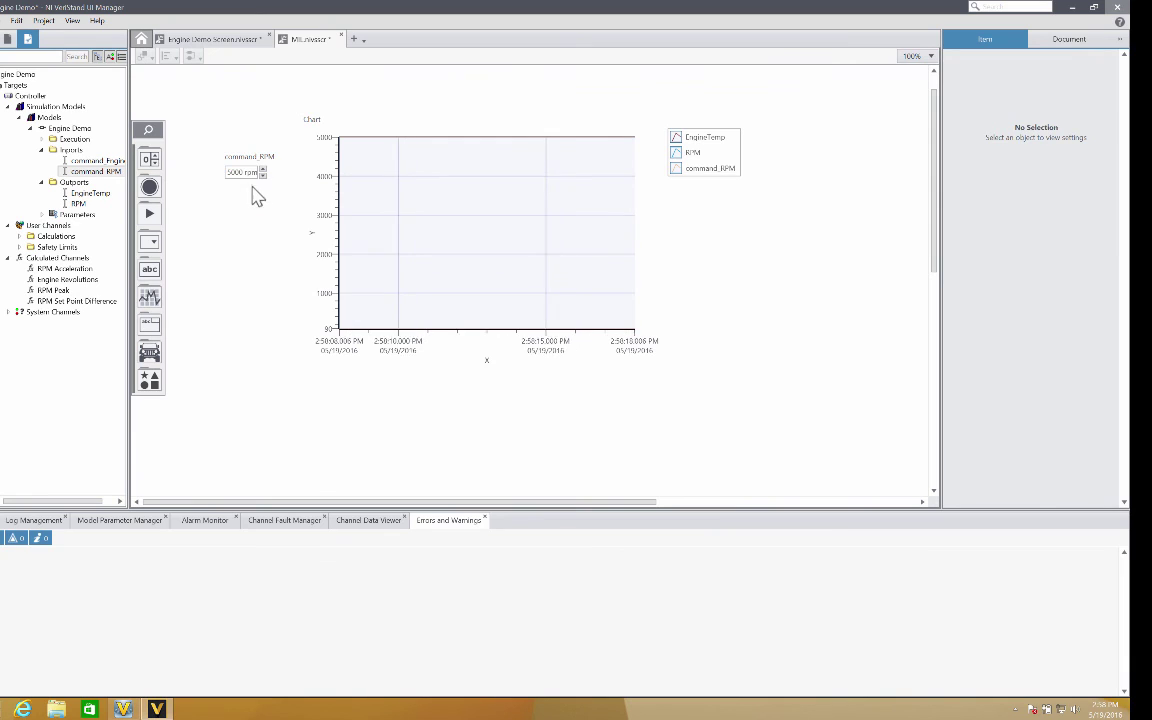
left_click_drag(252, 187, 283, 168)
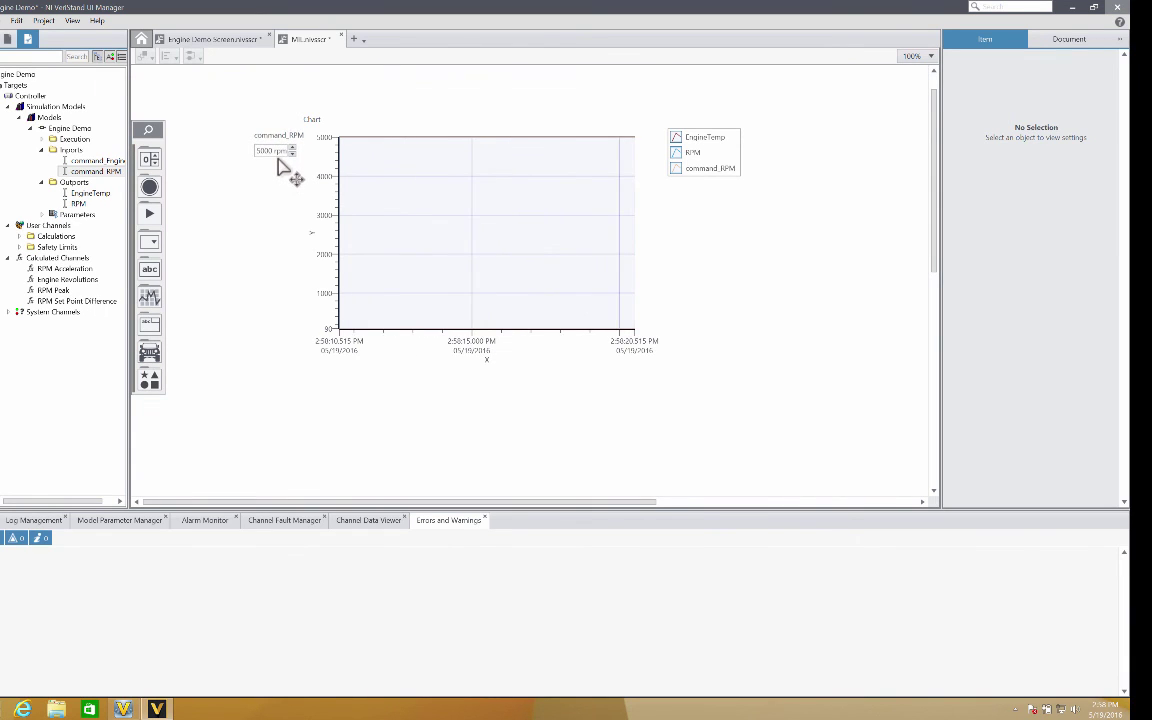
Draw a Canvas container around the chart and the command_RPM control.
left_click(147, 328)
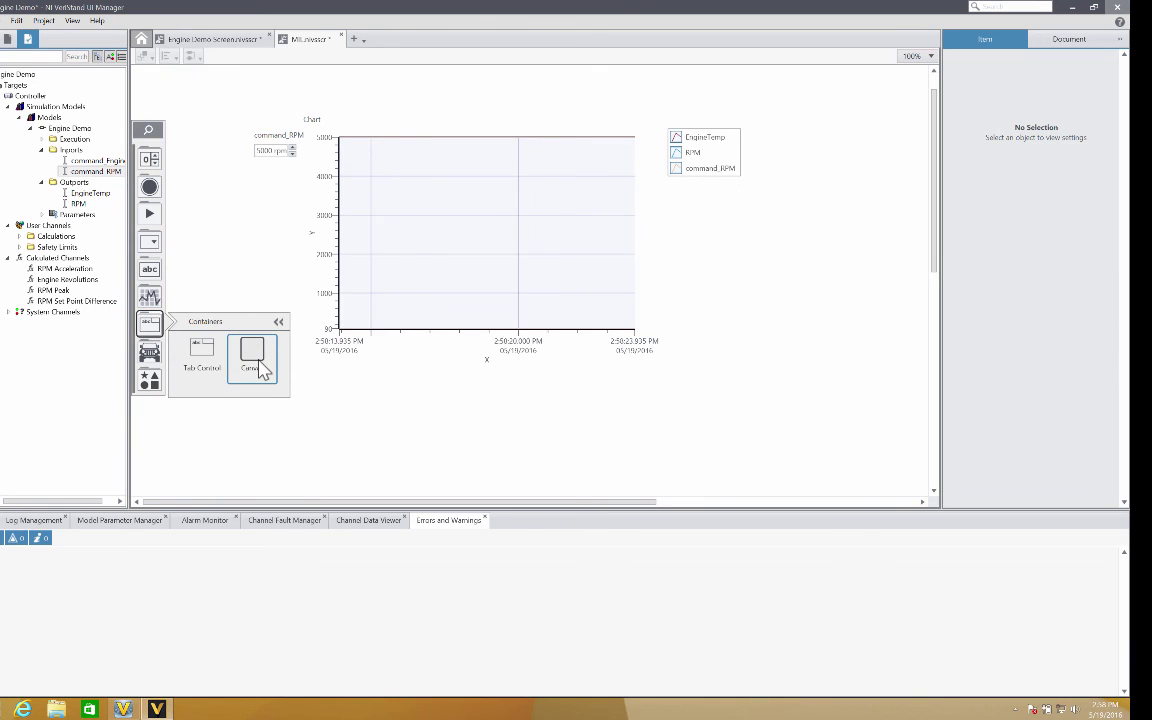
left_click_drag(257, 366, 258, 361)
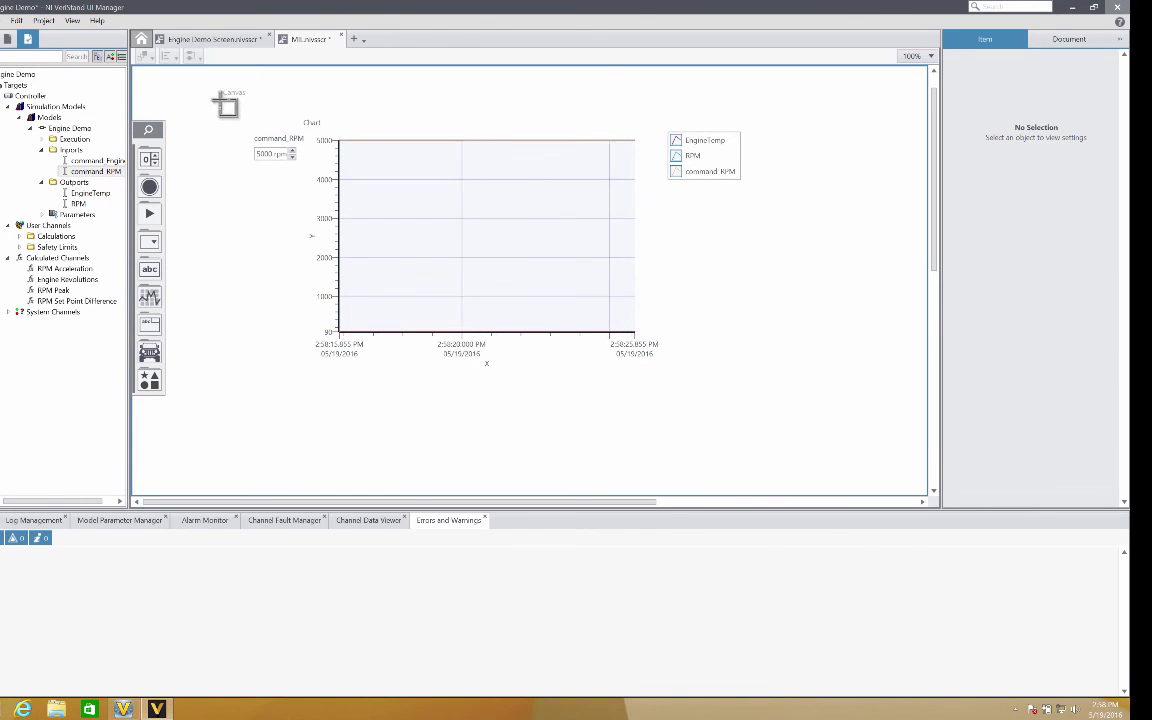
left_click_drag(220, 99, 792, 386)
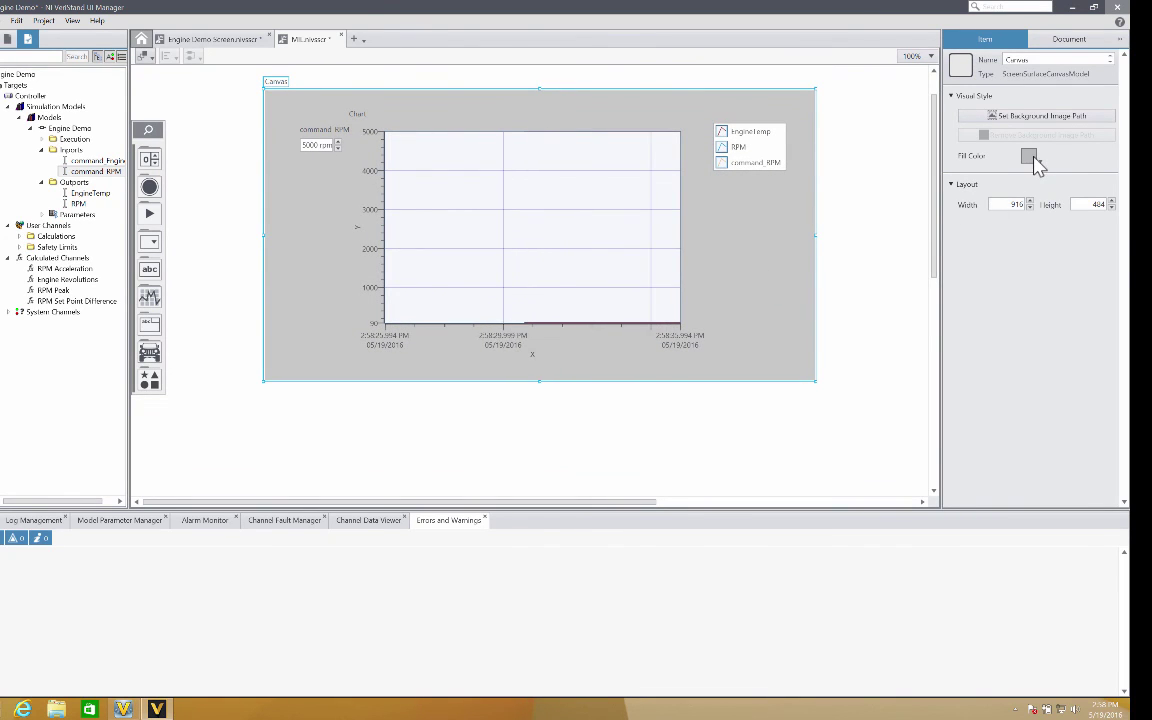
Set the canvas fill colour to grey after trying light blue, then close and save the project.
left_click(1030, 157)
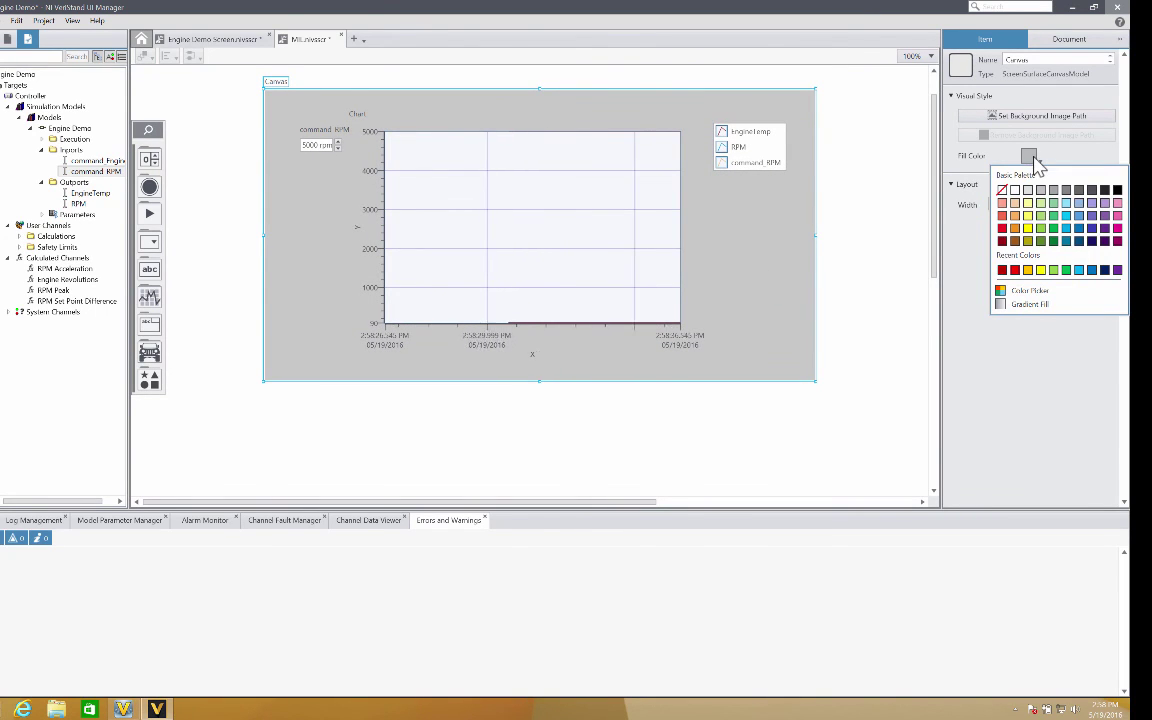
left_click(1066, 204)
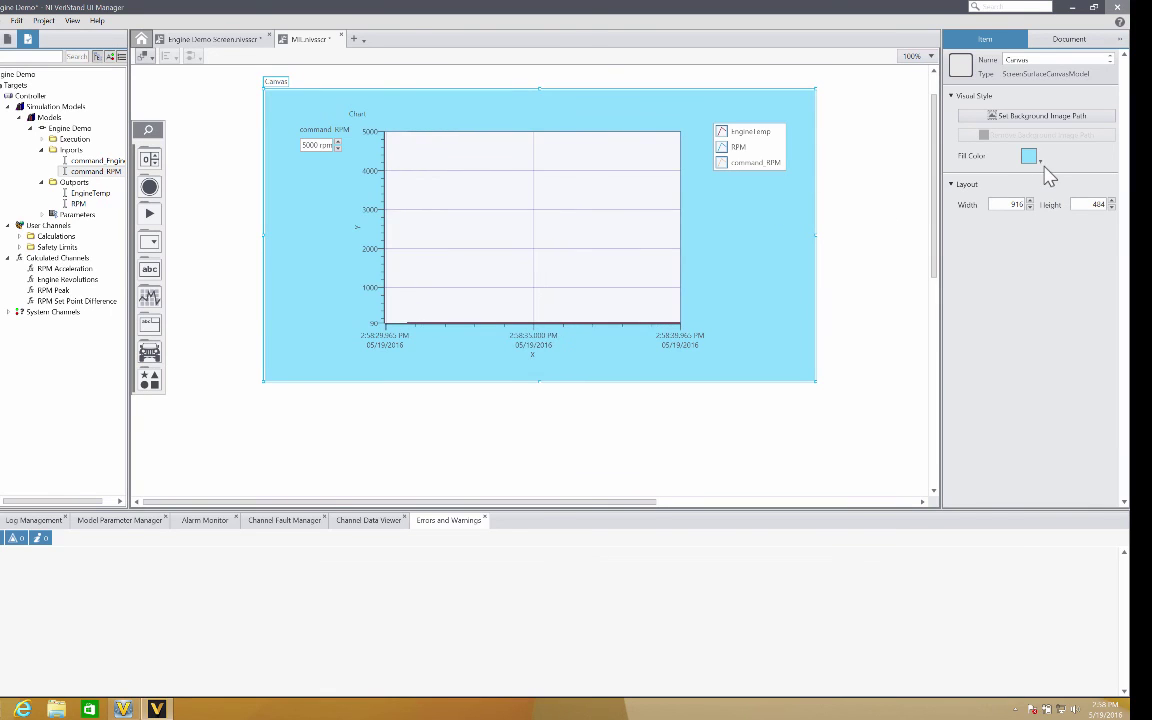
left_click(1036, 158)
left_click(1033, 195)
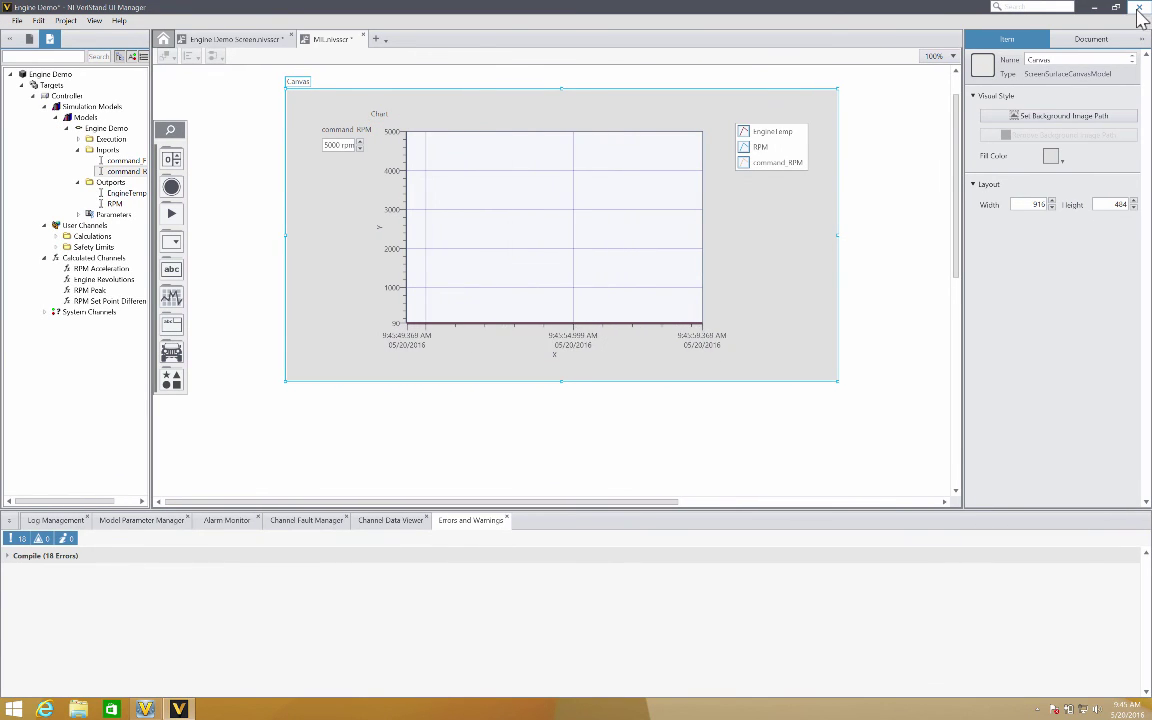
left_click(1138, 8)
left_click(566, 428)
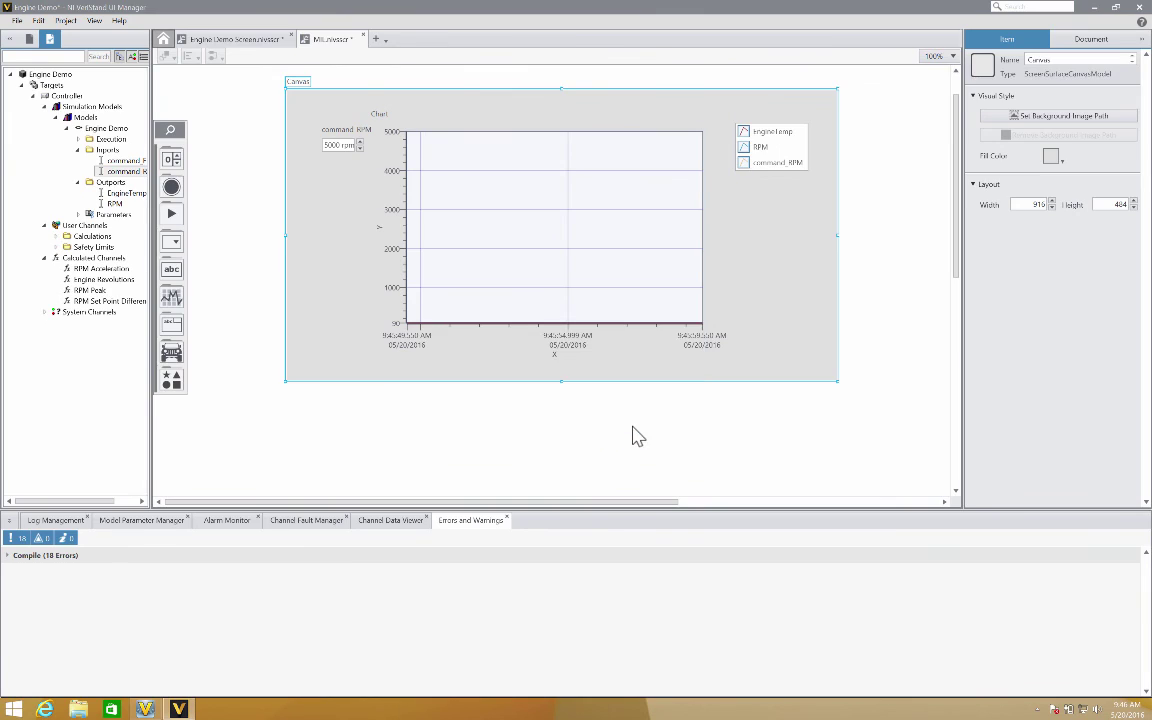